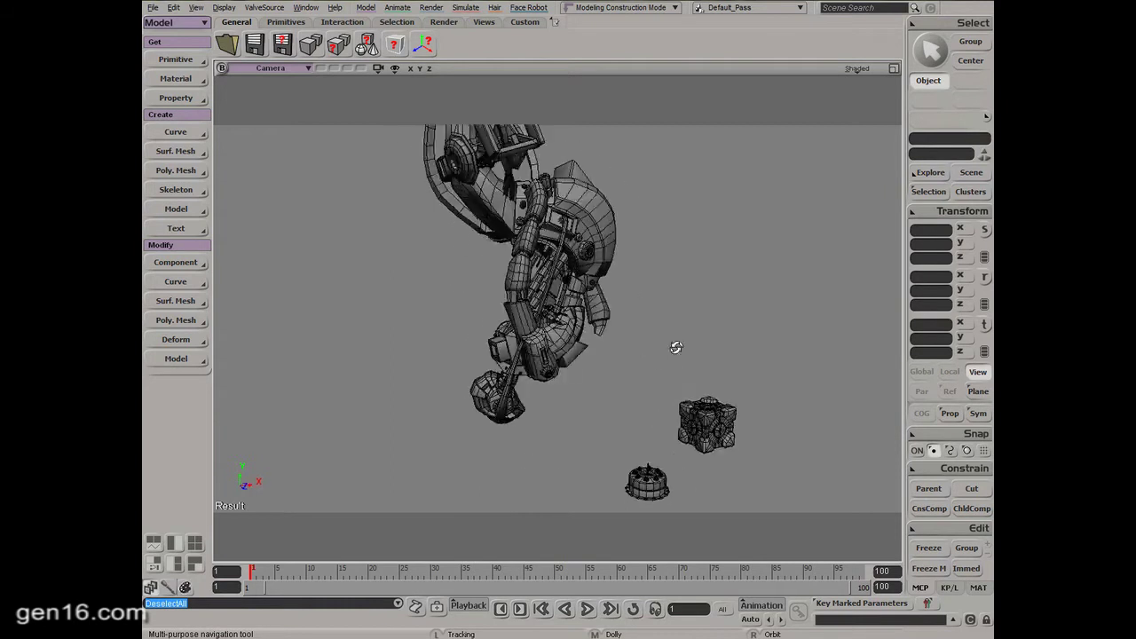
Inspect the hanging robot model and the cake prop up close from several angles
click(563, 329)
key(s)
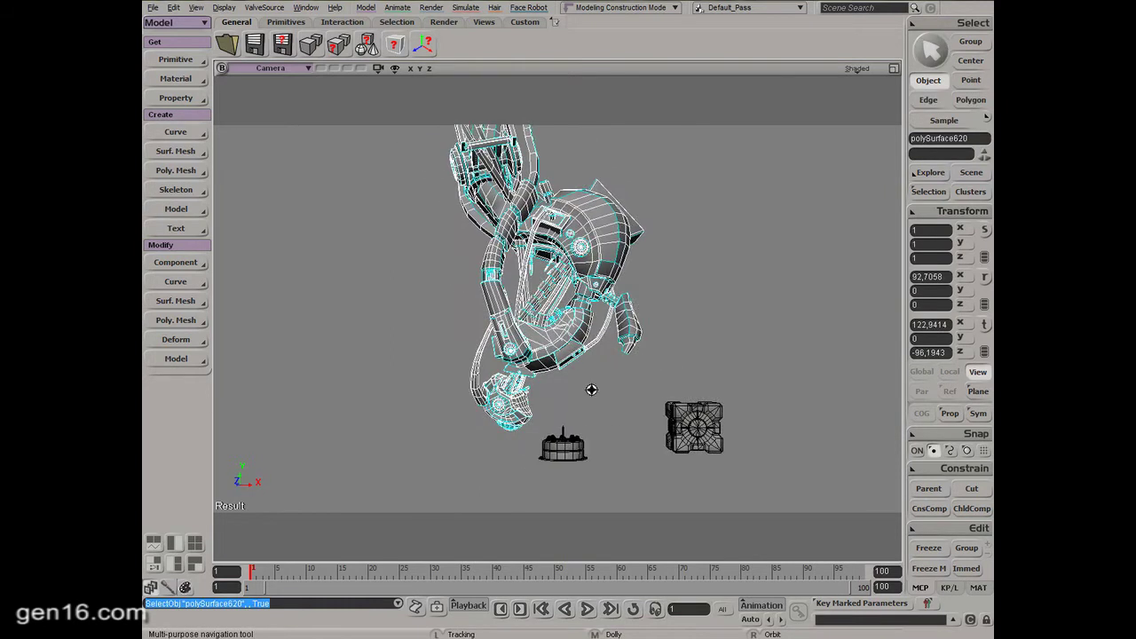
key(space)
click(572, 446)
key(s)
right_drag(638, 385, 606, 452)
drag(607, 452, 613, 388)
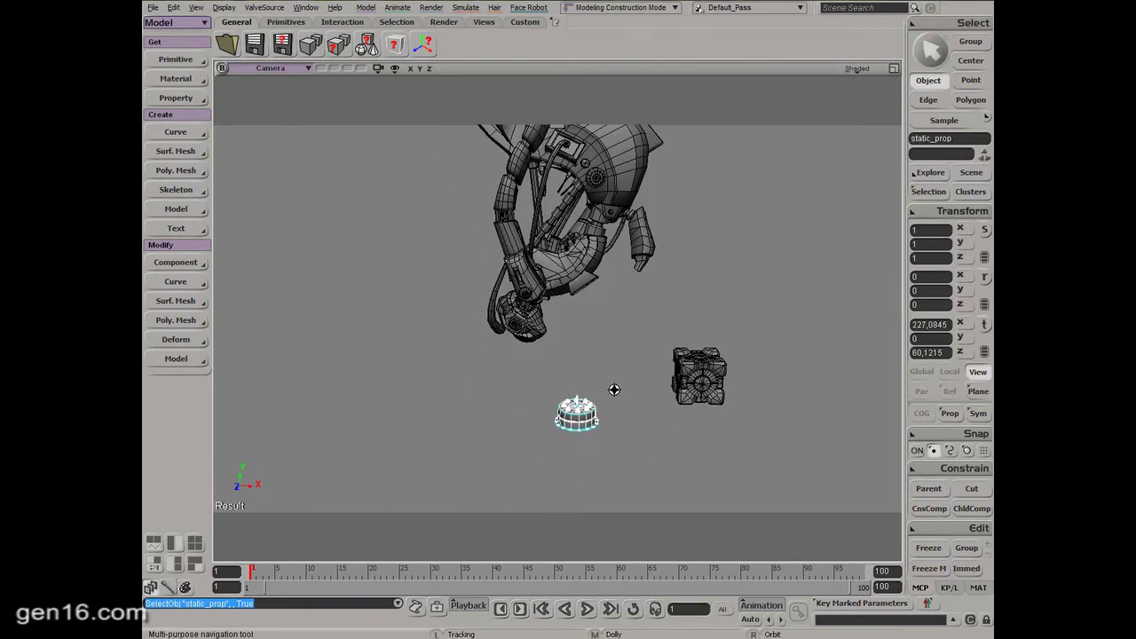
scroll(606, 426, up, 3)
key(s)
drag(606, 431, 595, 403)
middle_drag(595, 402, 596, 393)
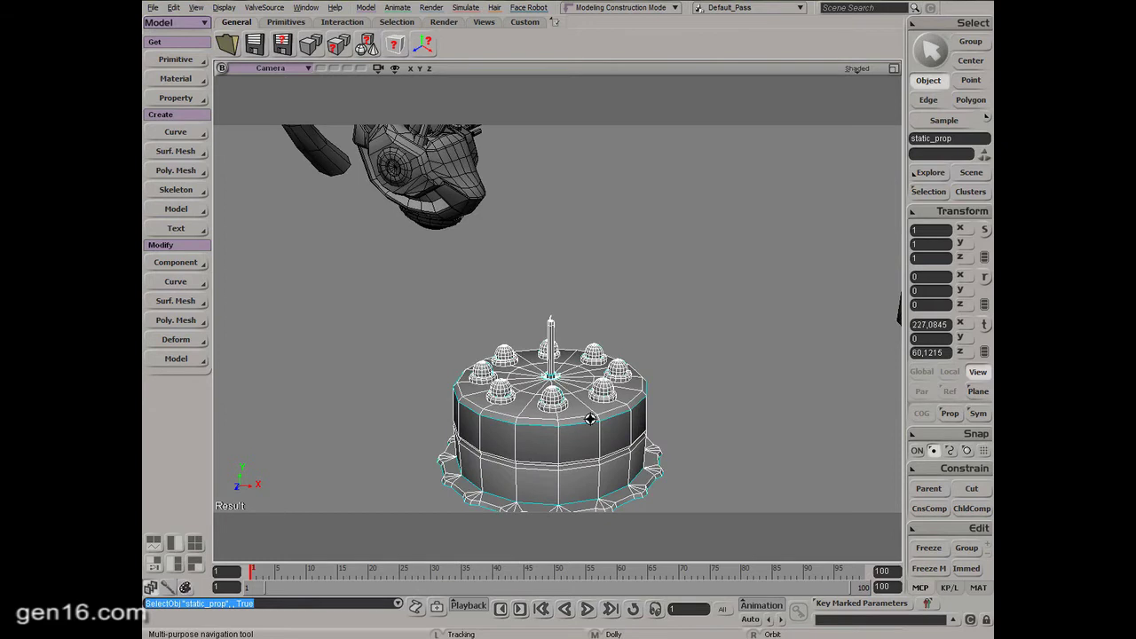
right_drag(591, 419, 591, 372)
Examine the cube prop beside the cake by selecting it and framing it in the camera view
key(space)
key(s)
middle_drag(670, 317, 684, 305)
right_drag(685, 304, 513, 298)
key(space)
click(603, 331)
key(f)
key(s)
Deselect everything and review how the robot, cake and cube are arranged in the whole scene
click(522, 336)
scroll(520, 336, down, 3)
key(s)
drag(513, 298, 520, 328)
scroll(532, 340, down, 3)
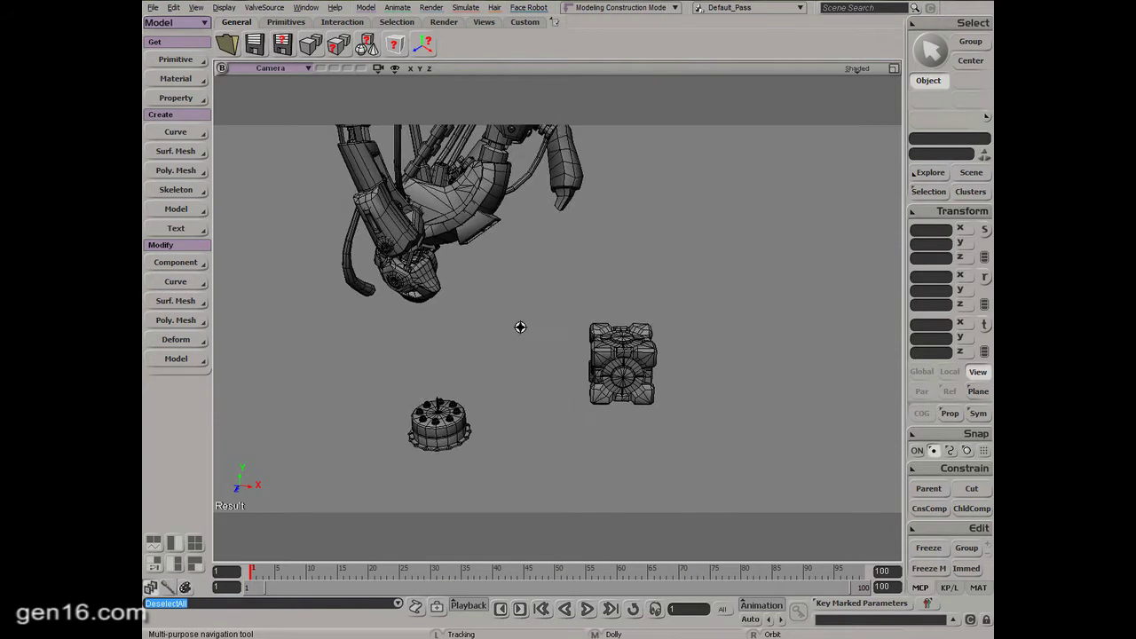
right_drag(520, 328, 573, 262)
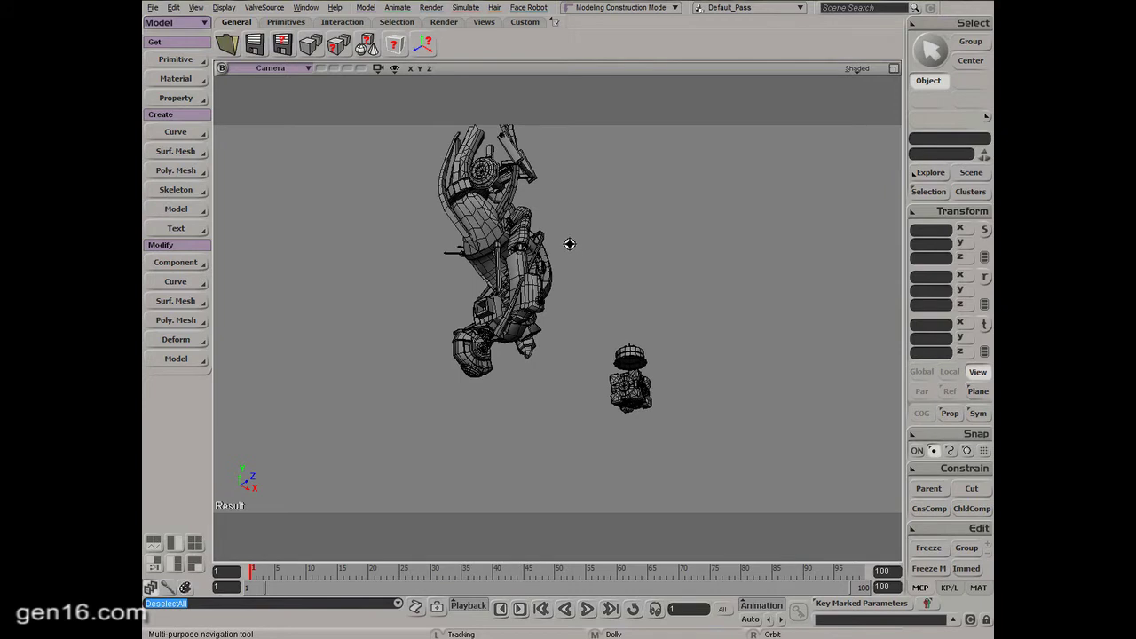
right_drag(565, 225, 553, 351)
middle_drag(553, 350, 576, 313)
mouse_move(592, 352)
right_down()
mouse_move(545, 352)
mouse_move(570, 343)
mouse_move(562, 337)
mouse_move(574, 363)
right_up()
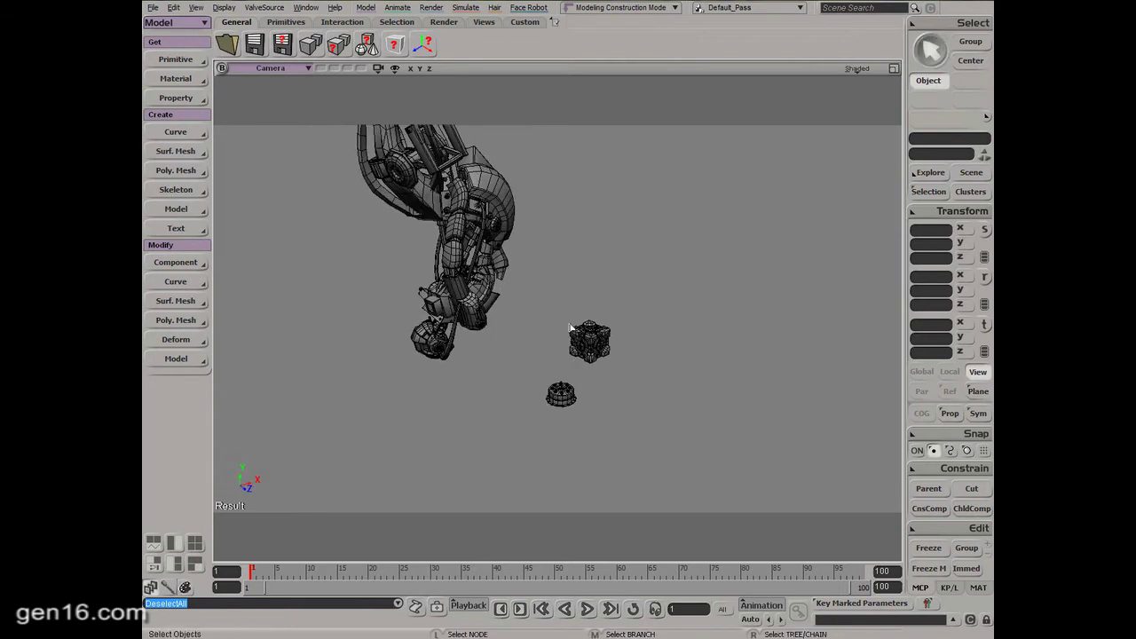
Select the hidden object named grid in the scene hierarchy and make this floor plane visible
key(8)
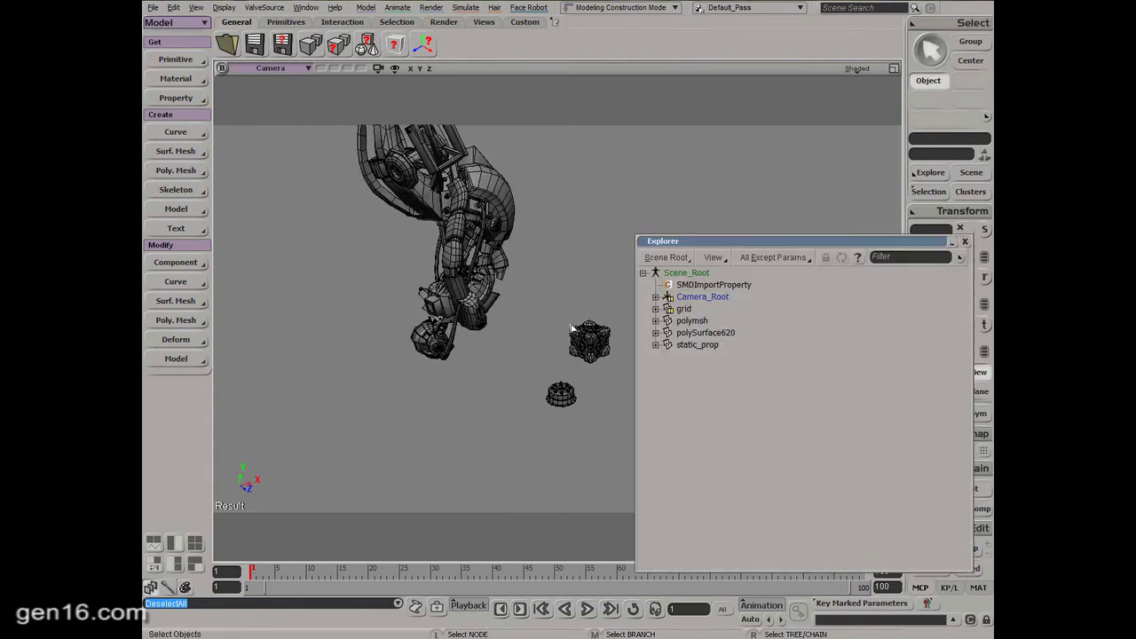
click(683, 309)
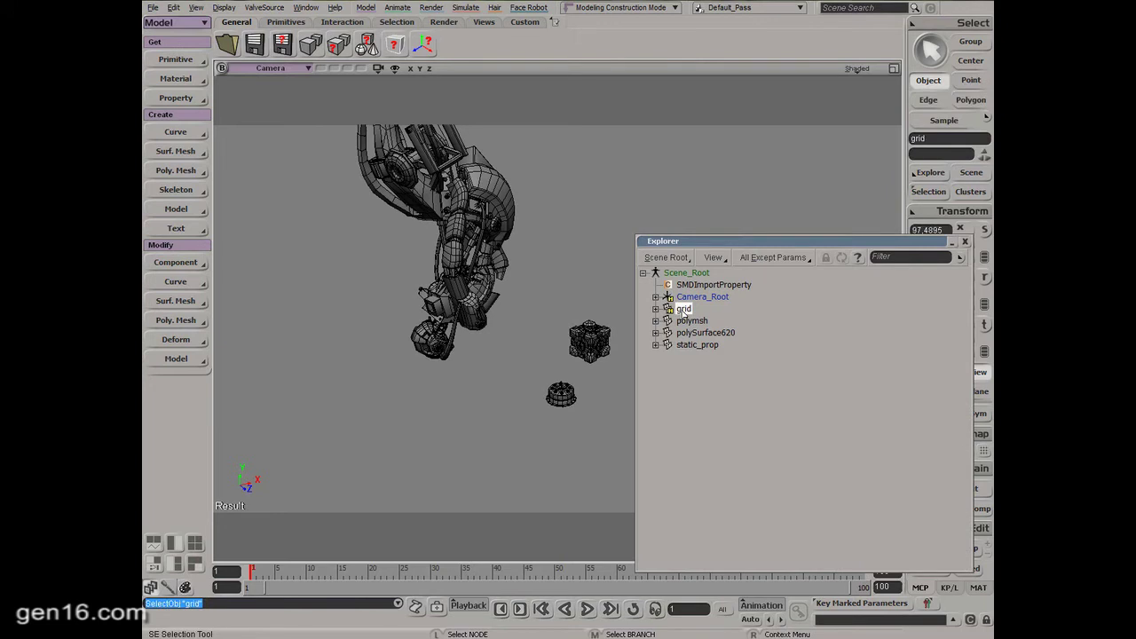
key(h)
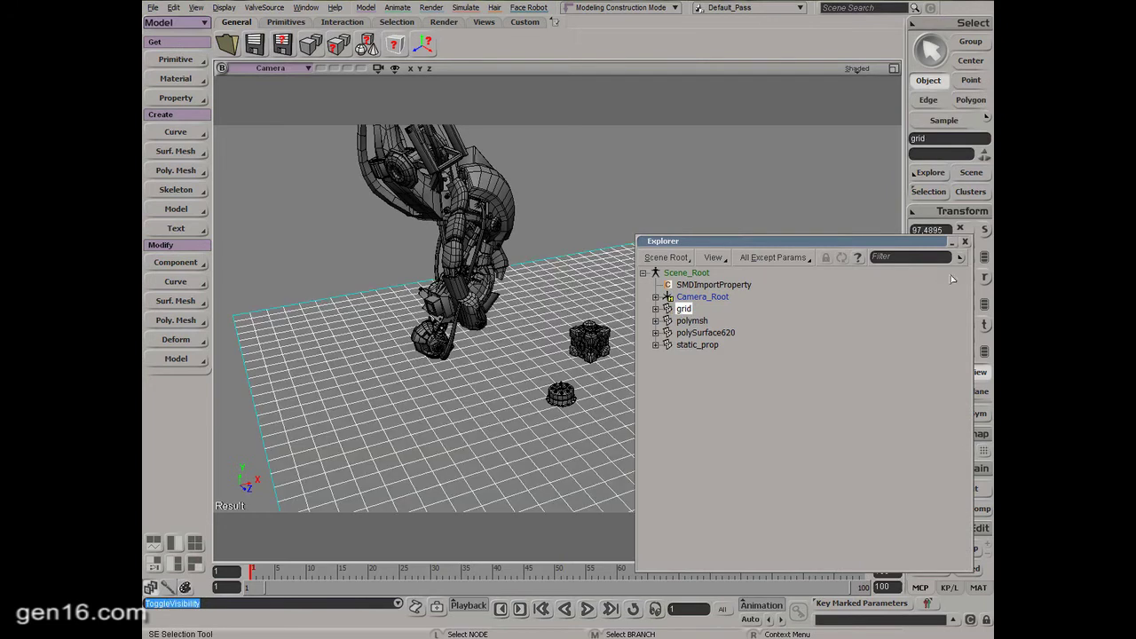
click(964, 241)
key(s)
right_drag(755, 292, 671, 372)
drag(672, 372, 669, 343)
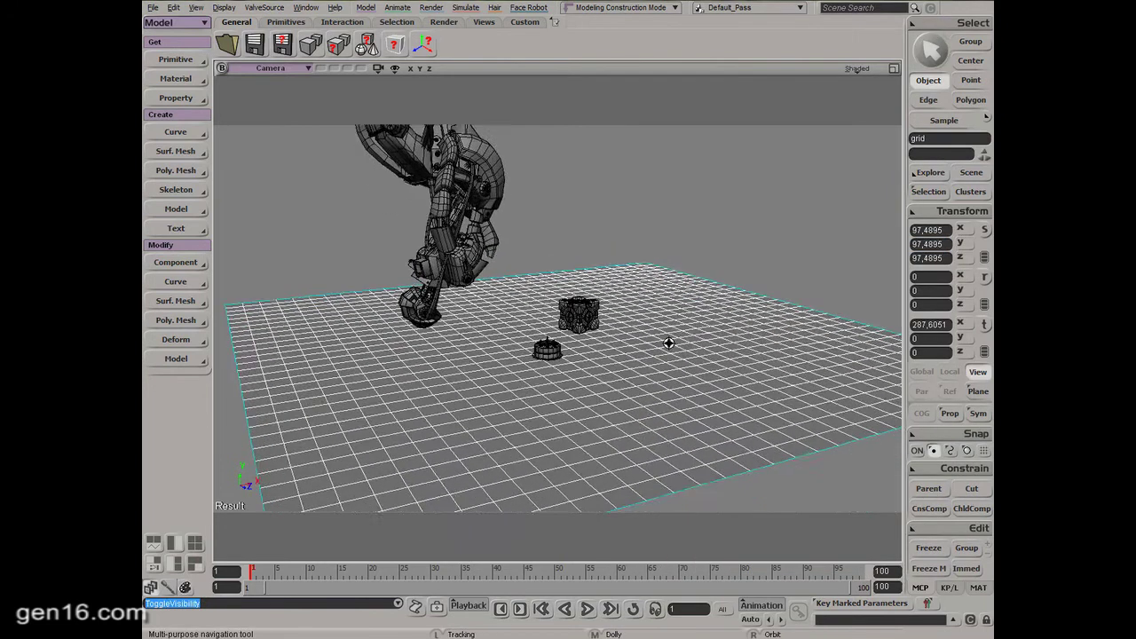
right_drag(669, 343, 677, 370)
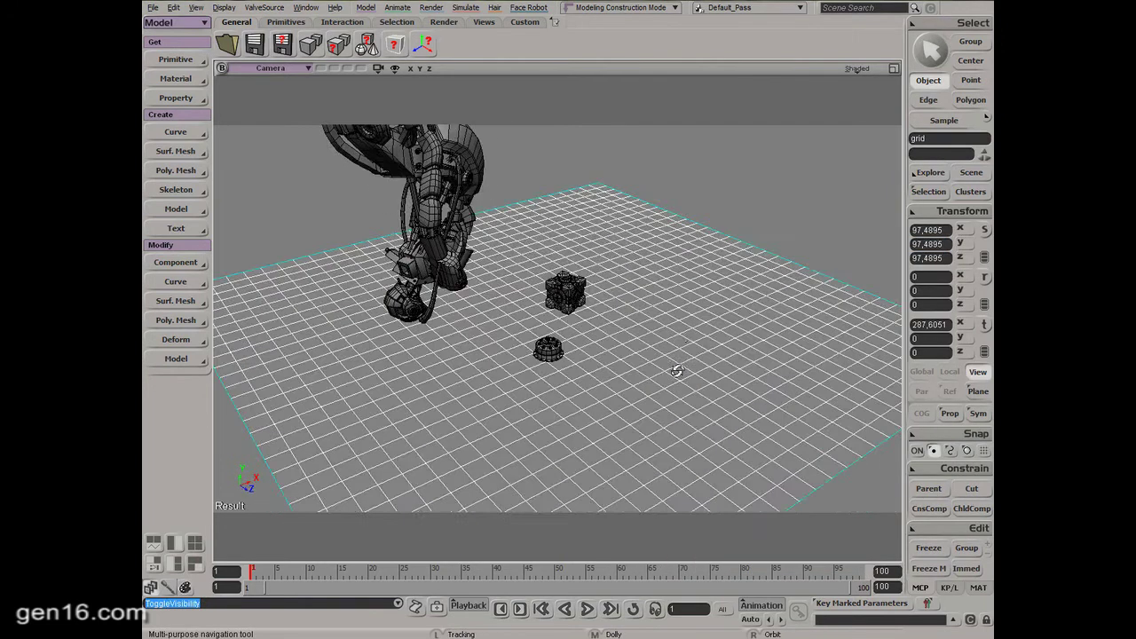
Create a polygon mesh grid primitive with U Length and V Length both set to 500
click(186, 61)
mouse_move(262, 104)
mouse_move(265, 85)
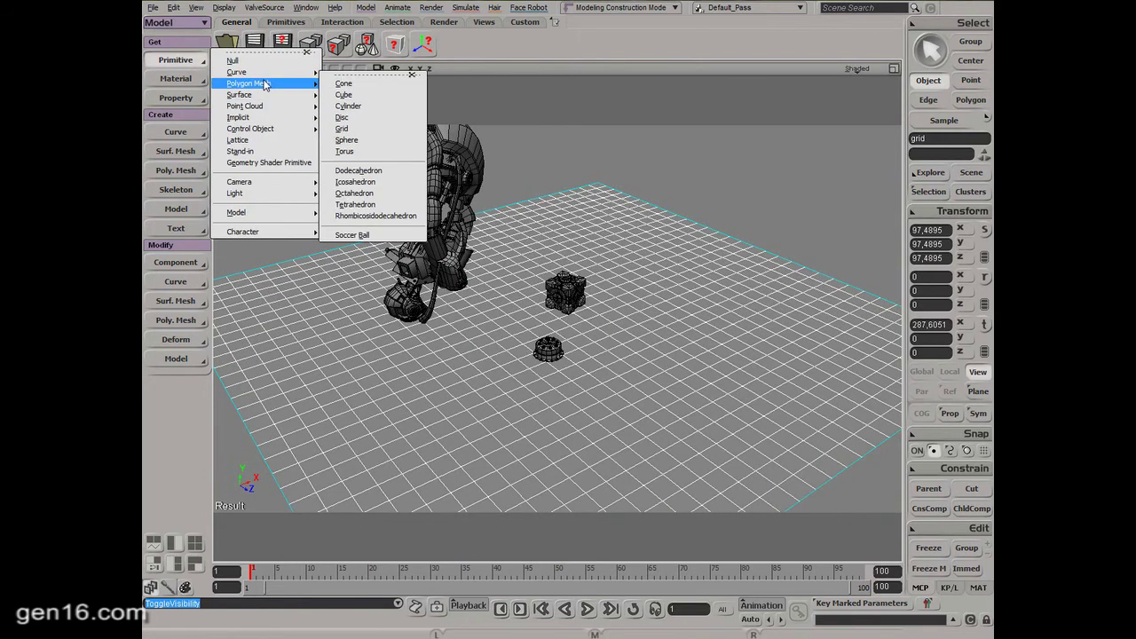
click(360, 130)
drag(746, 187, 842, 186)
drag(739, 200, 845, 201)
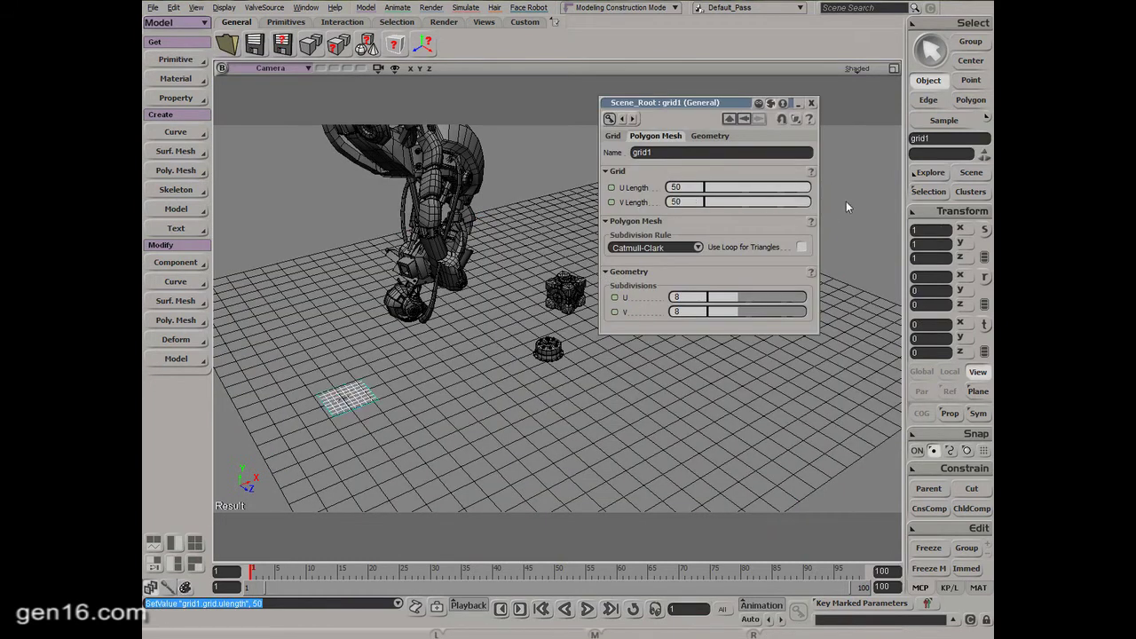
text(500)
key(Return)
click(656, 201)
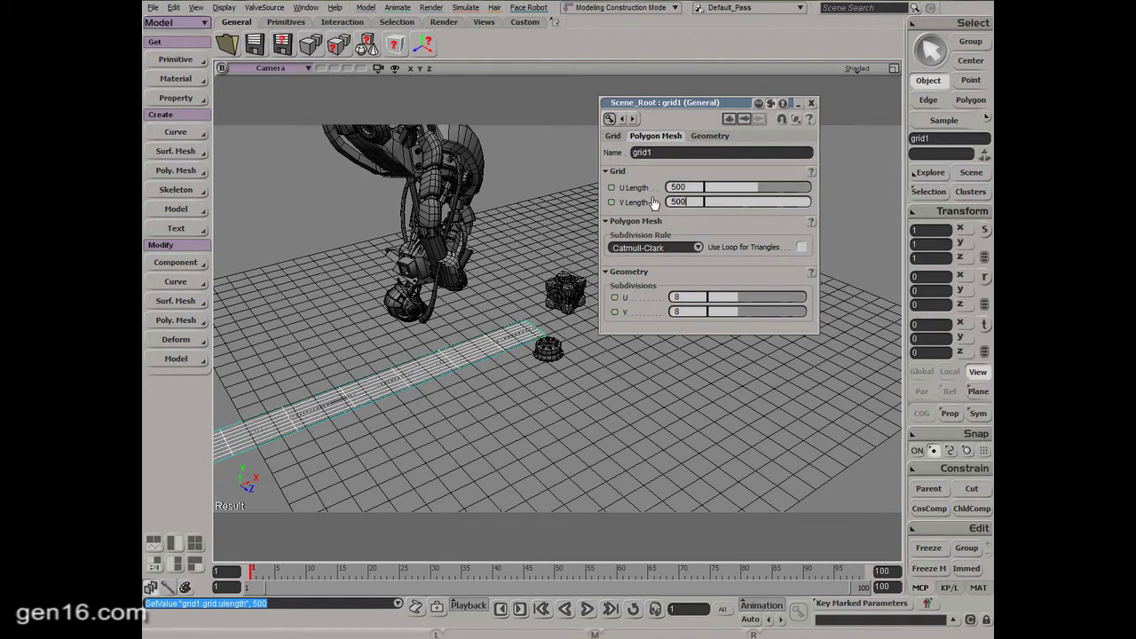
text(500)
key(Return)
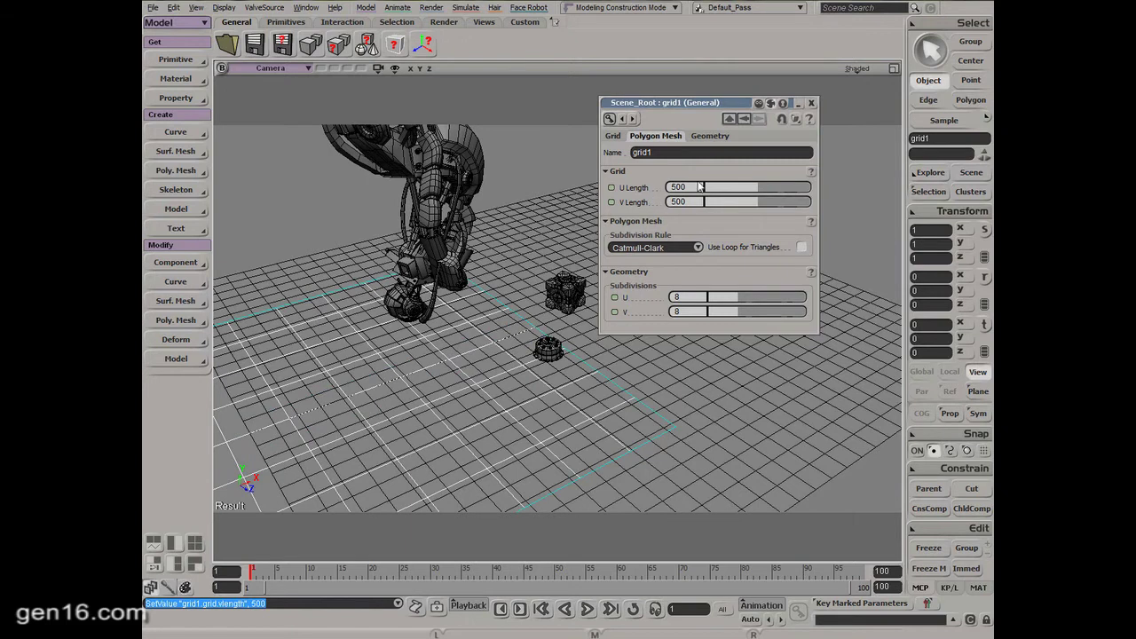
click(810, 102)
Move the new 500-unit grid above the props, to about X 279 and Y 250
key(v)
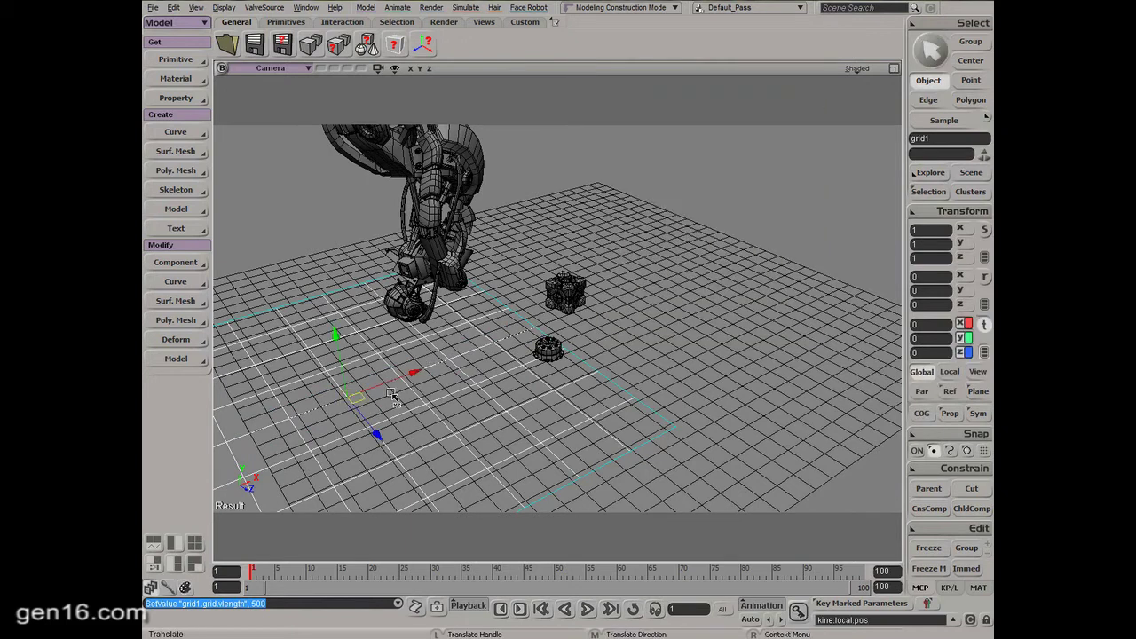
drag(386, 390, 522, 136)
key(s)
middle_drag(570, 238, 551, 236)
right_drag(552, 236, 603, 230)
drag(541, 190, 581, 182)
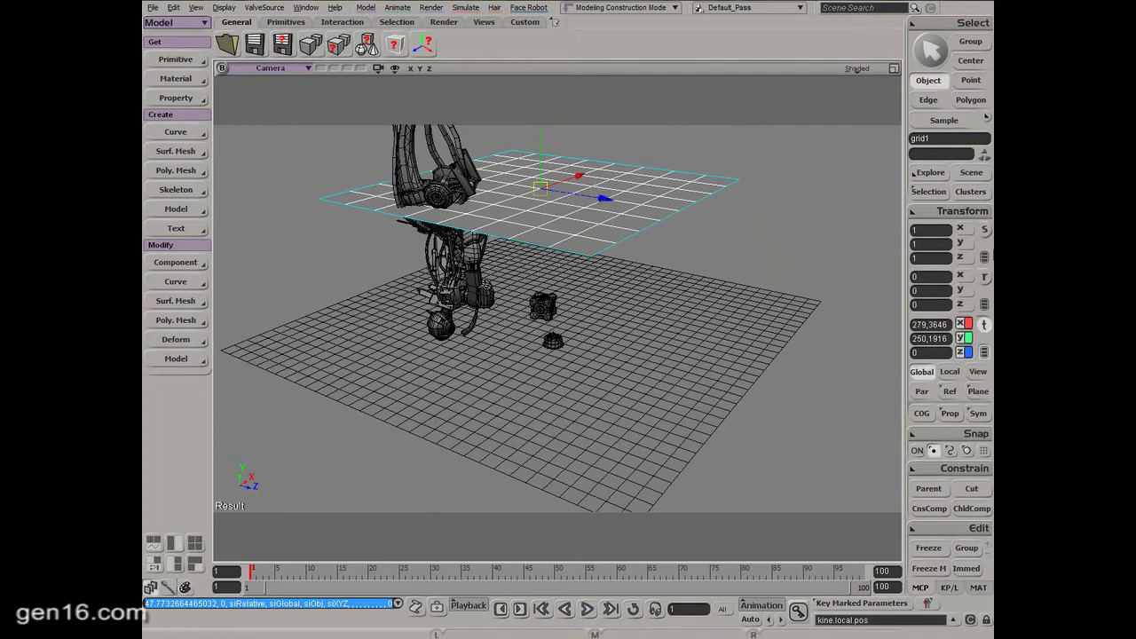
Tilt the raised grid about -21.6 degrees around its X axis and keep it selected
key(c)
mouse_move(598, 165)
mouse_down()
mouse_move(583, 140)
mouse_move(593, 147)
mouse_up()
key(s)
right_drag(627, 157, 710, 183)
key(space)
click(713, 193)
click(609, 190)
right_drag(609, 190, 605, 182)
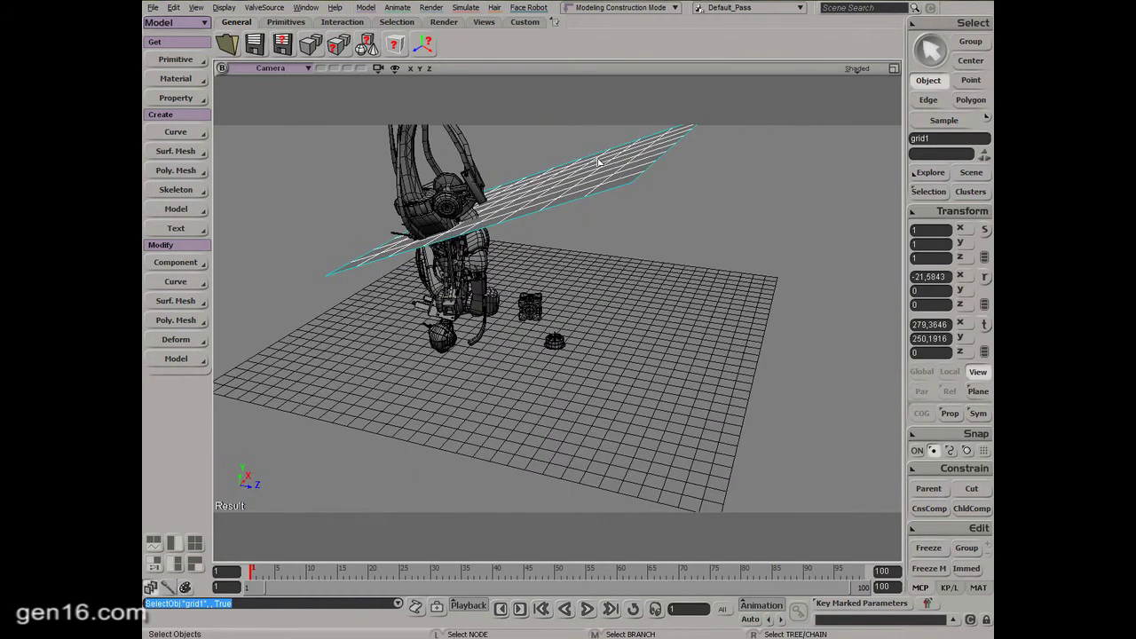
Assign a Constant material to the tilted grid and make its color pure white with HLS lightness 1.000
click(431, 7)
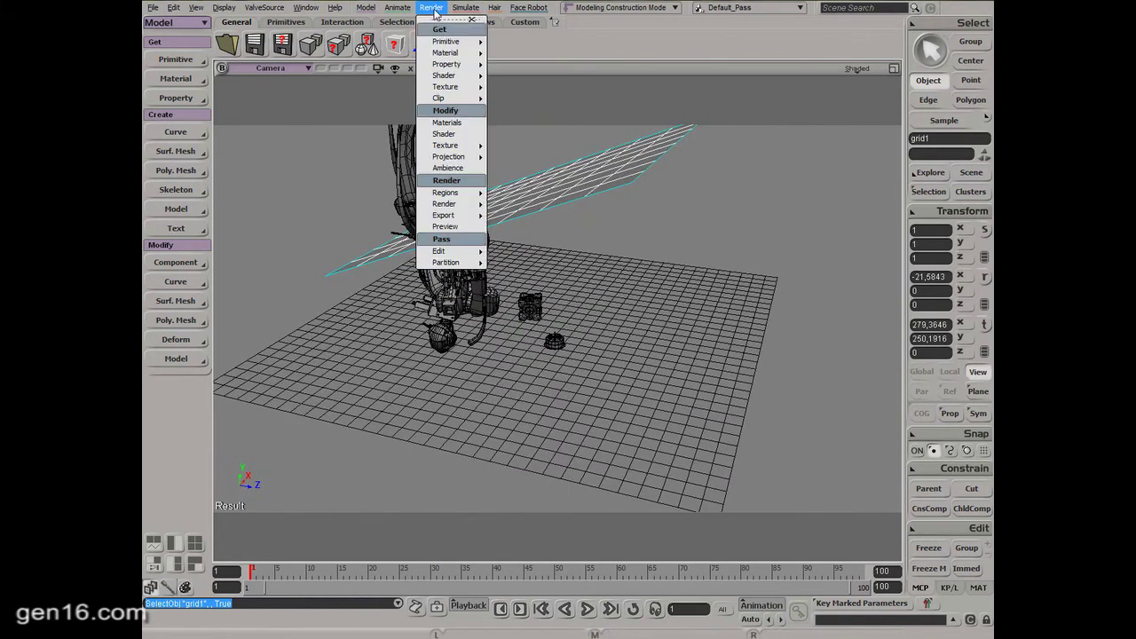
mouse_move(444, 65)
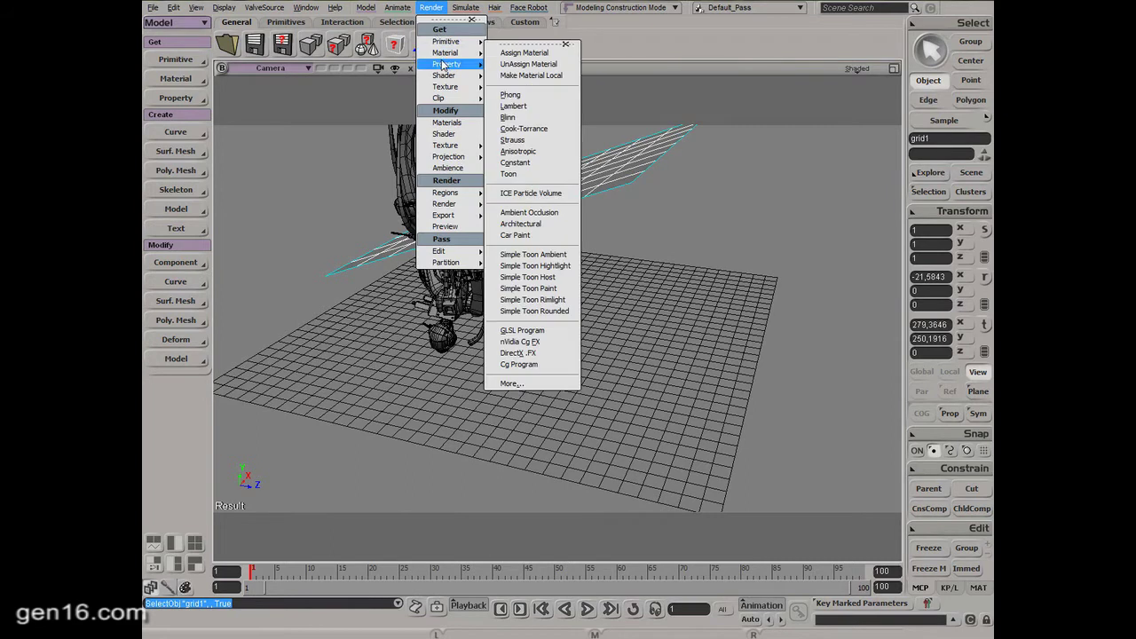
click(515, 162)
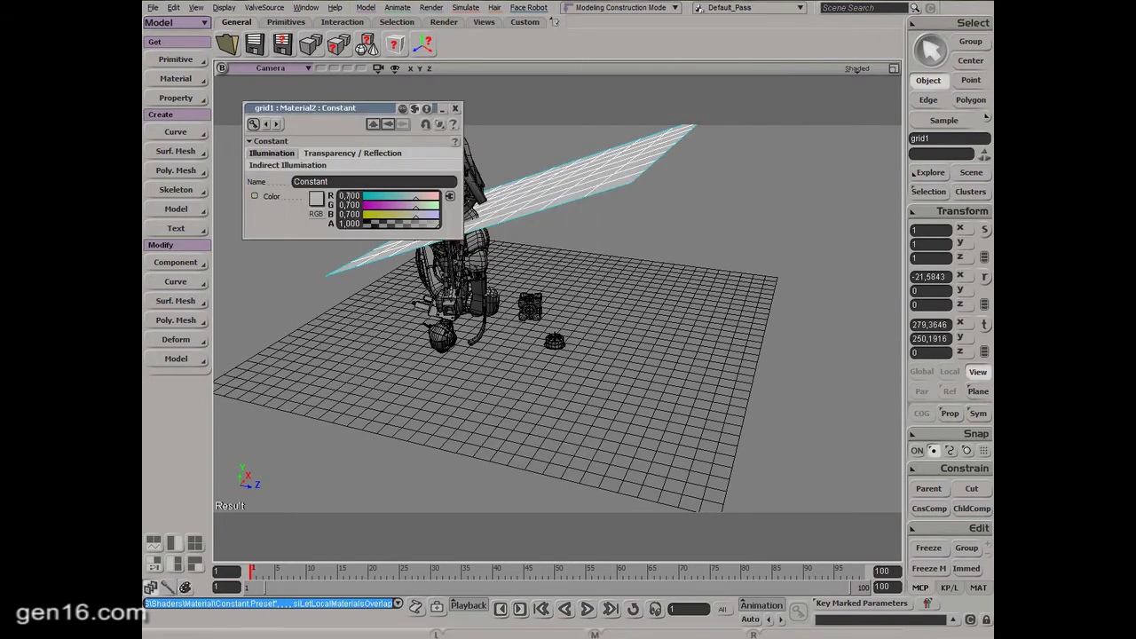
click(317, 214)
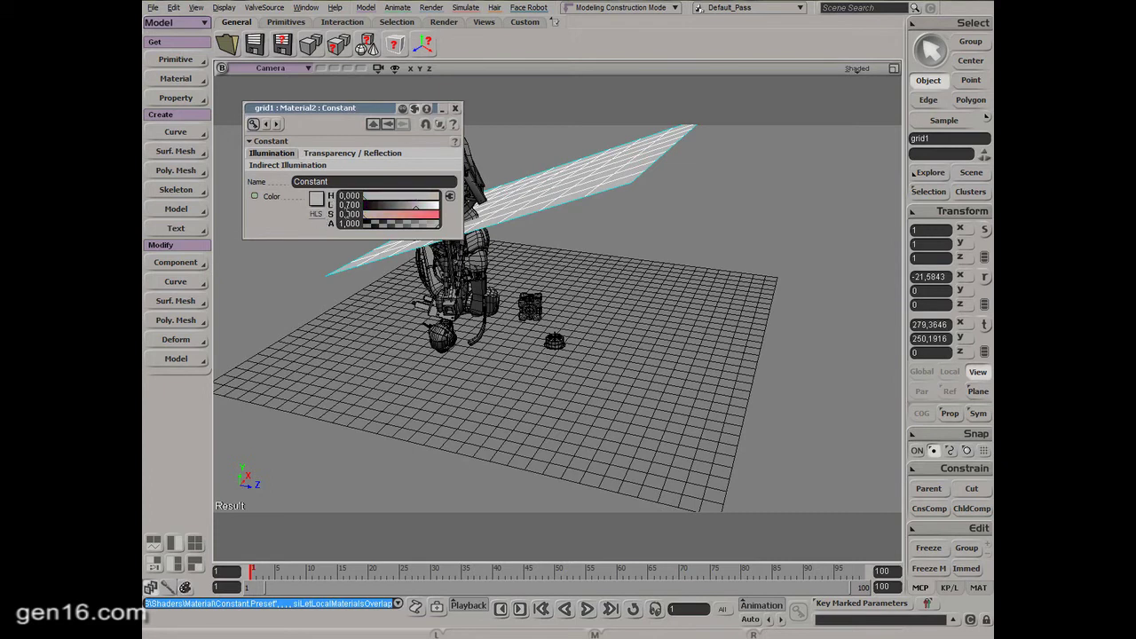
drag(416, 211, 459, 212)
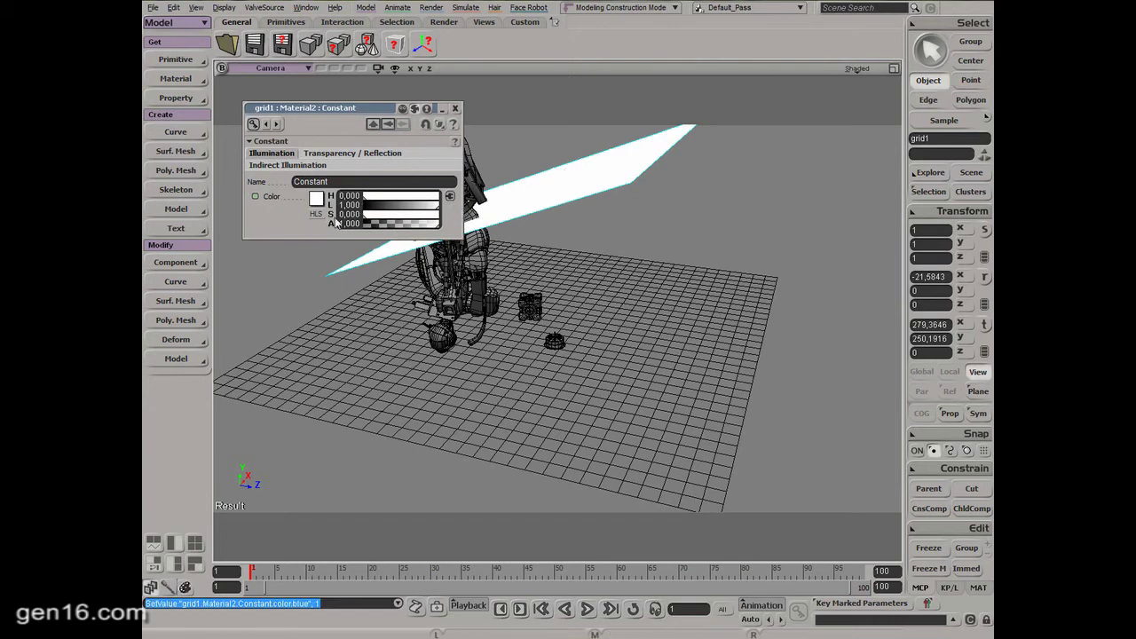
click(457, 110)
Switch mental ray's Final Gathering off and back on in the Render Manager
key(s)
right_drag(674, 160, 644, 207)
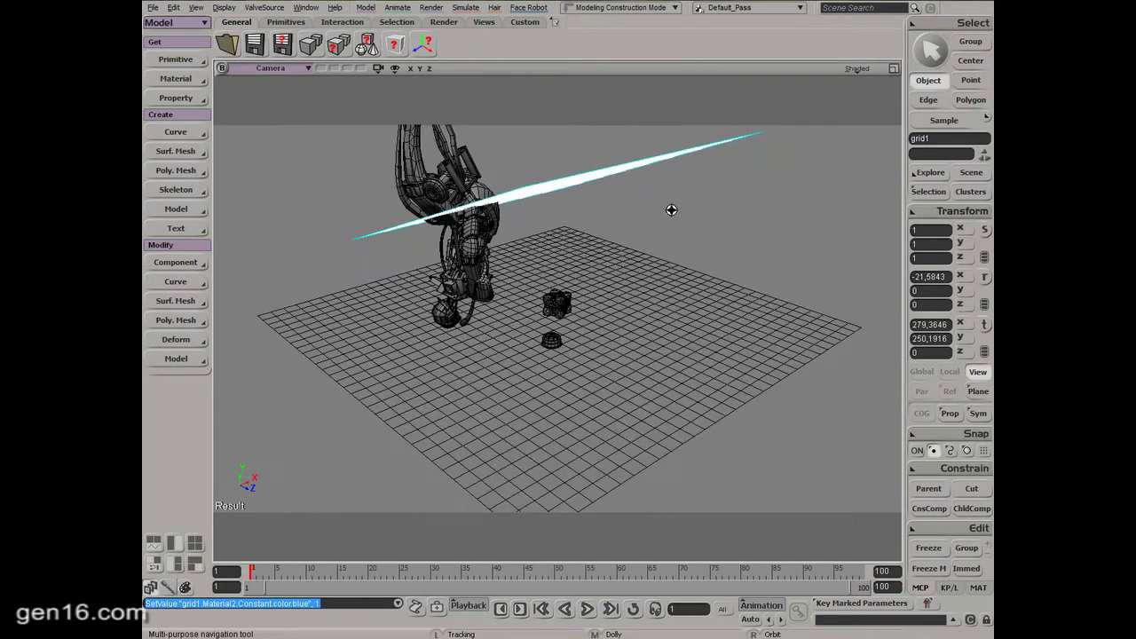
key(space)
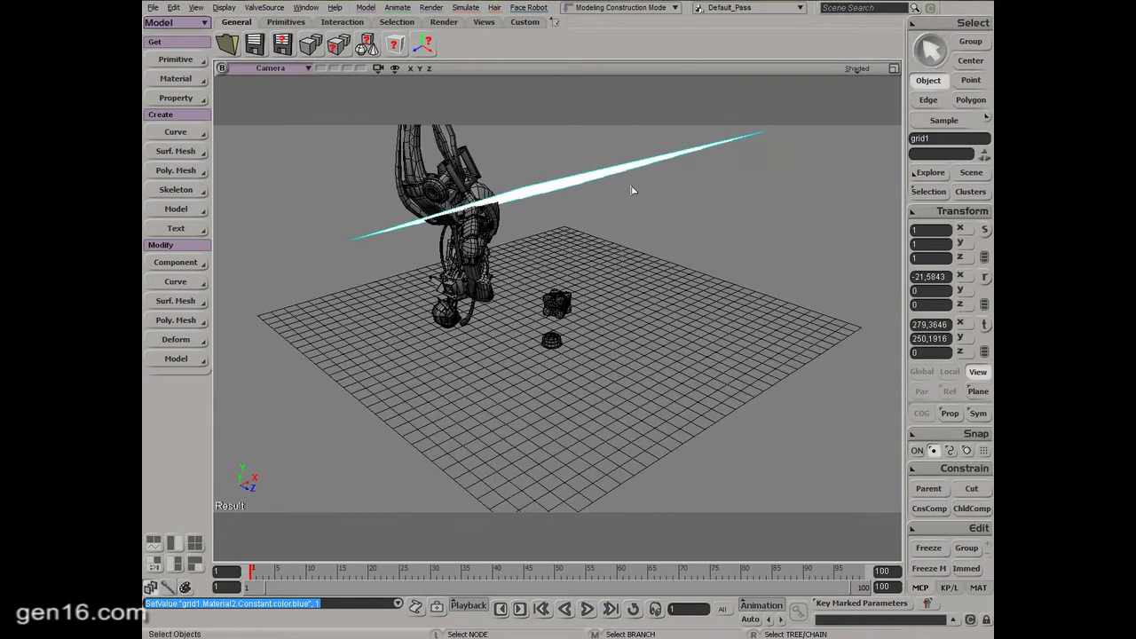
click(437, 13)
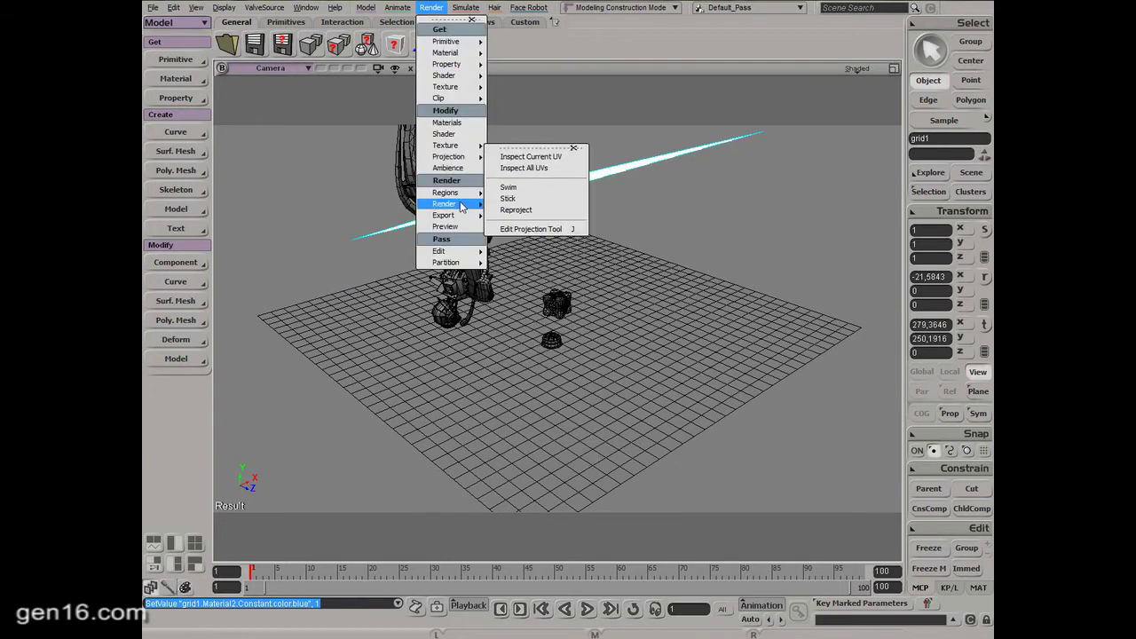
mouse_move(462, 209)
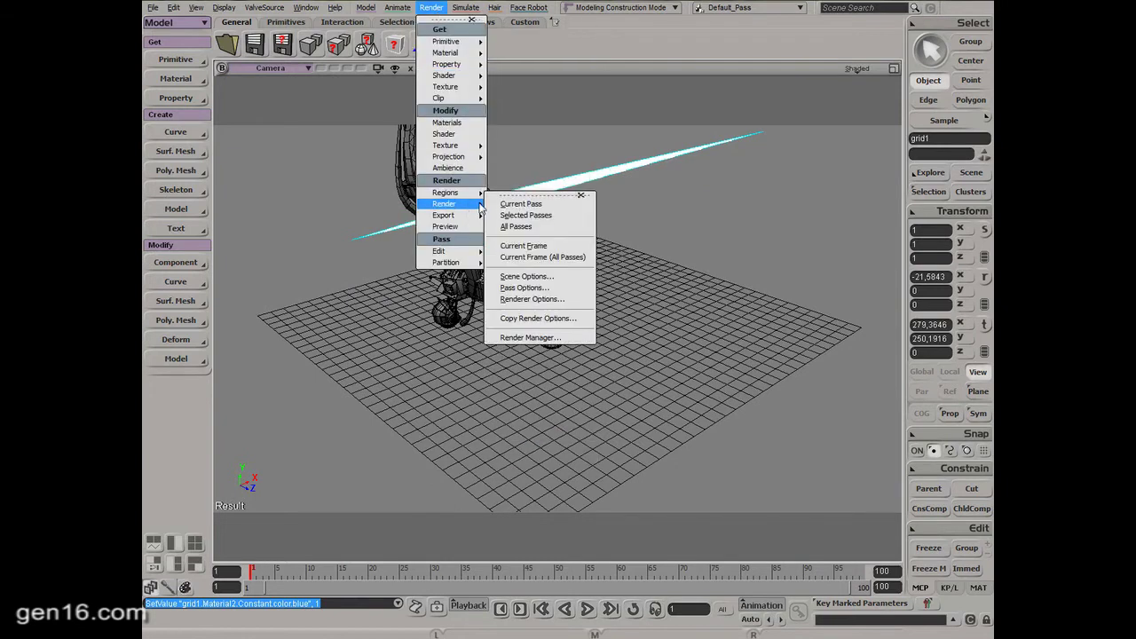
click(534, 337)
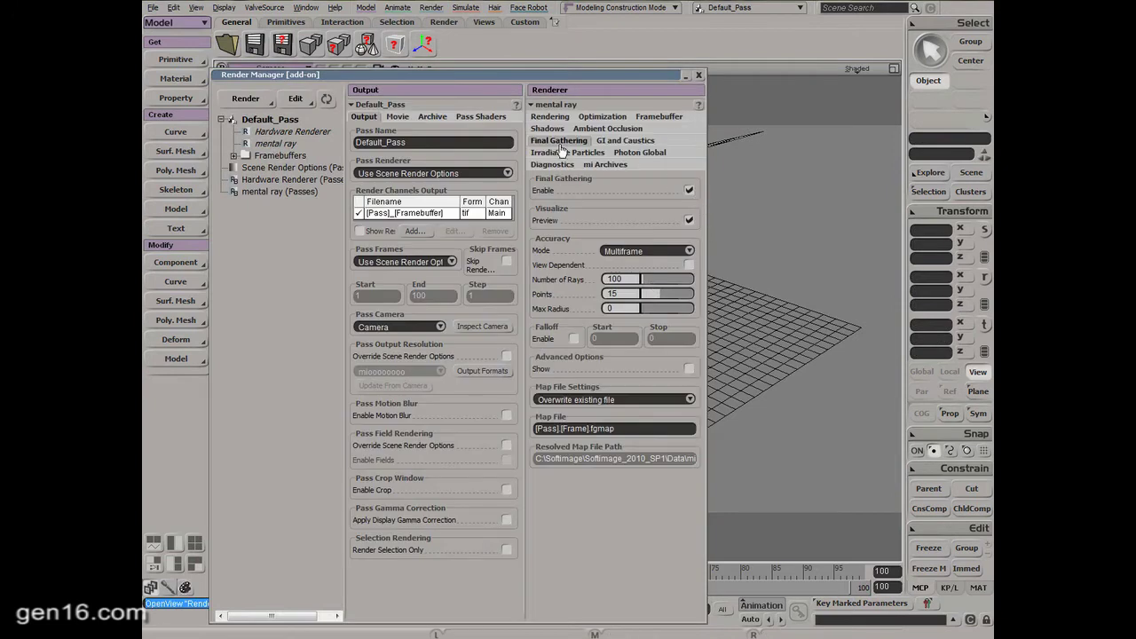
click(689, 190)
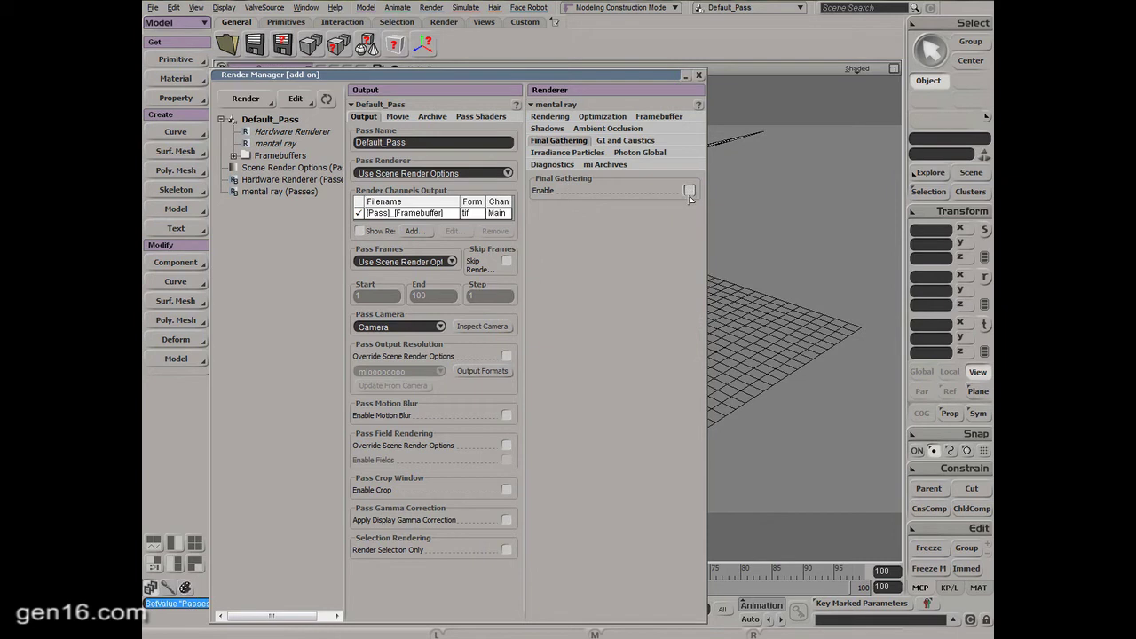
click(689, 193)
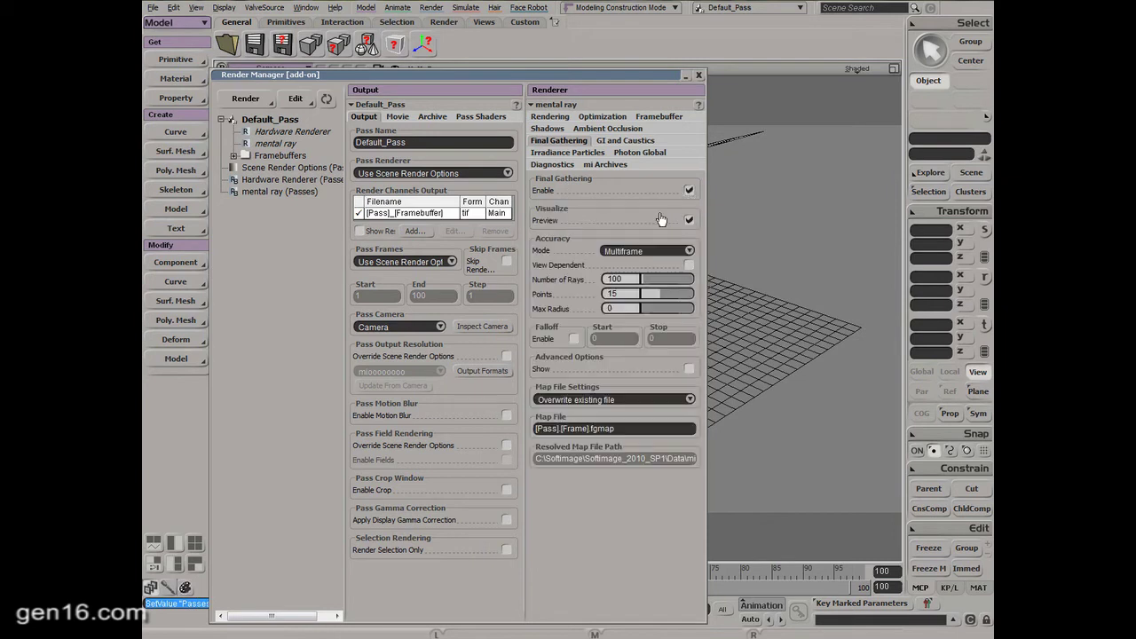
click(698, 74)
Add an infinite light with its default settings and delete it from the scene
key(s)
right_drag(656, 240, 656, 255)
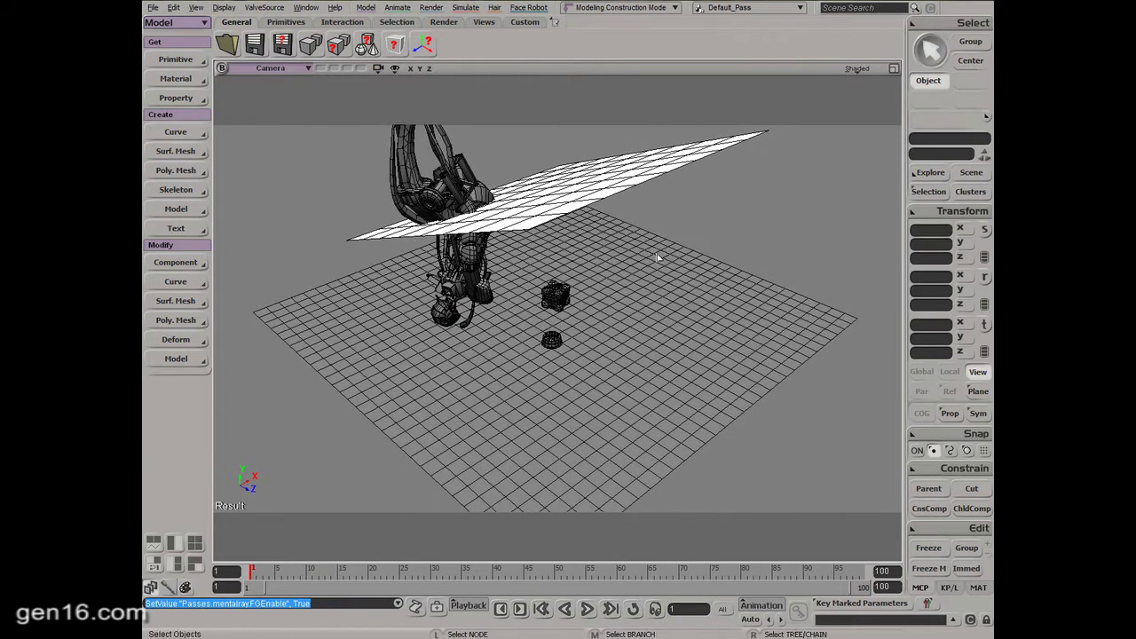
key(8)
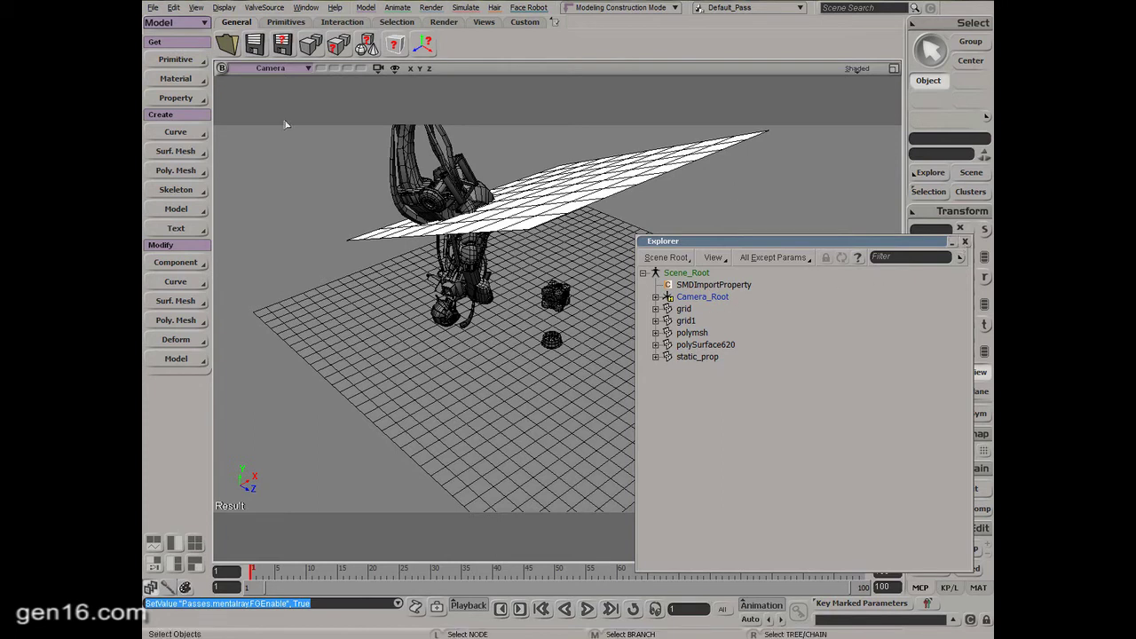
click(198, 61)
mouse_move(257, 194)
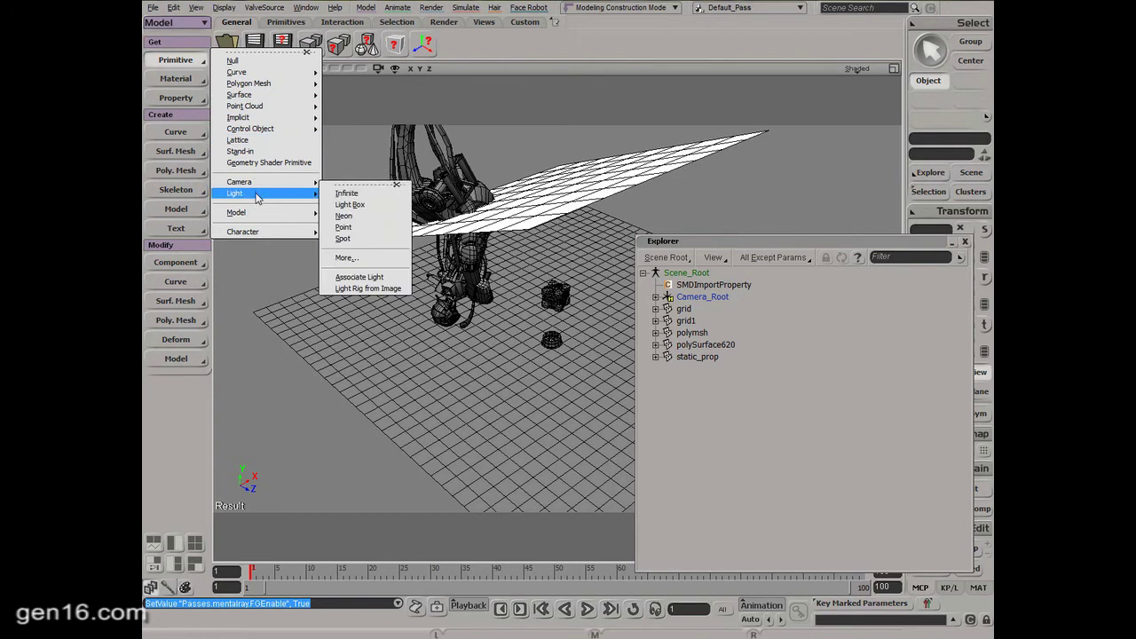
click(348, 194)
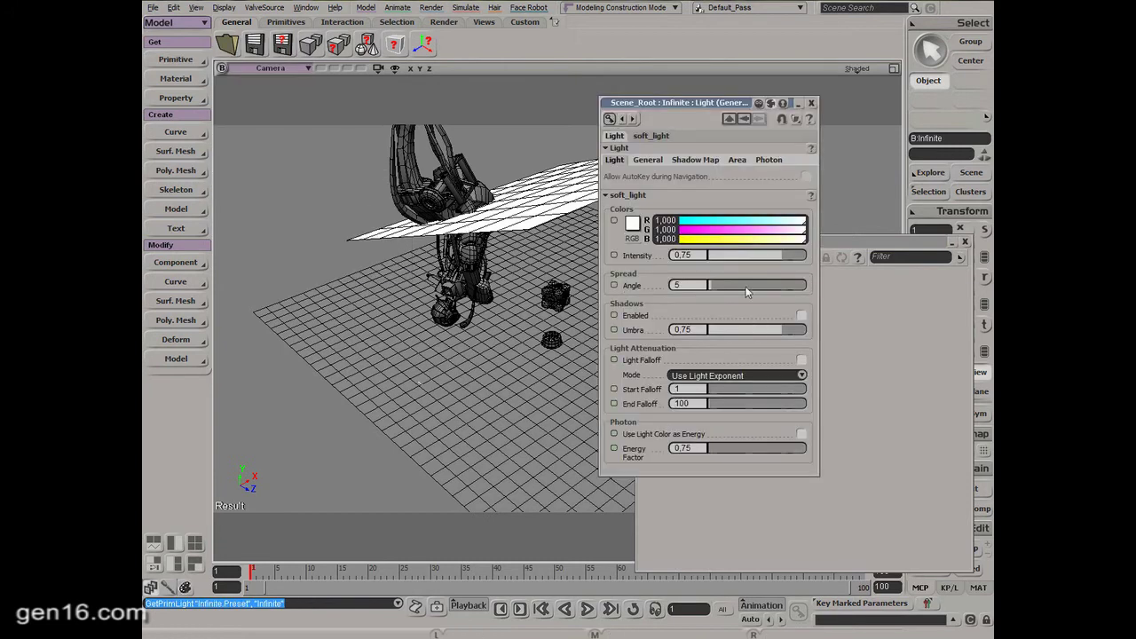
click(813, 102)
click(689, 310)
key(Delete)
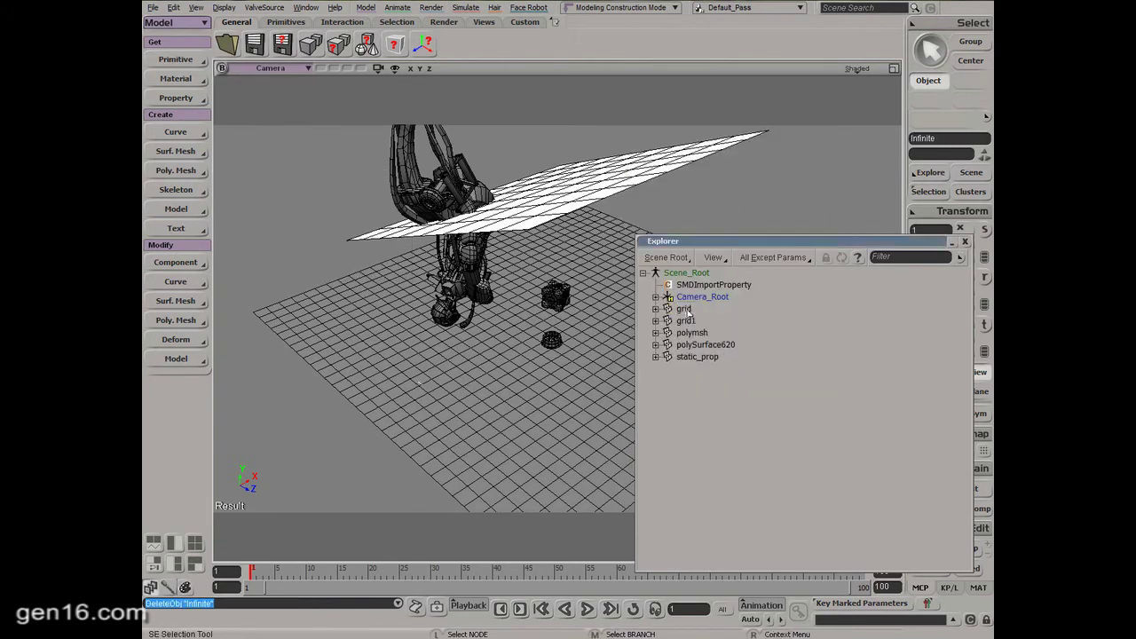
Close the Explorer and select the tilted white grid above the scene
click(965, 242)
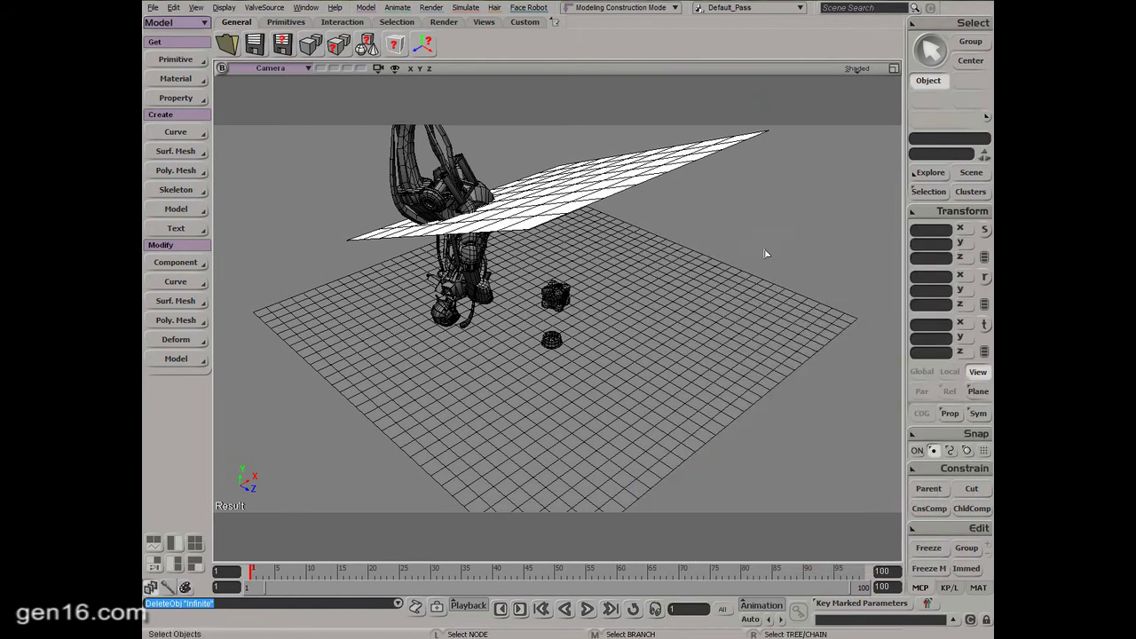
key(s)
right_drag(676, 274, 692, 253)
click(693, 225)
key(s)
key(s)
right_drag(677, 208, 684, 231)
key(space)
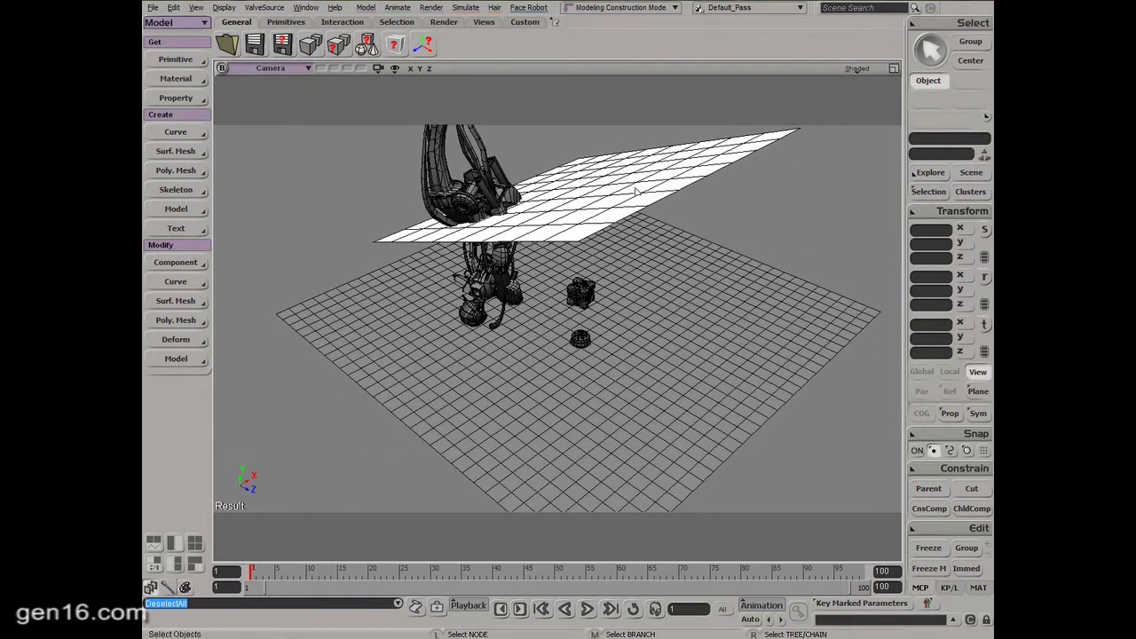
click(635, 192)
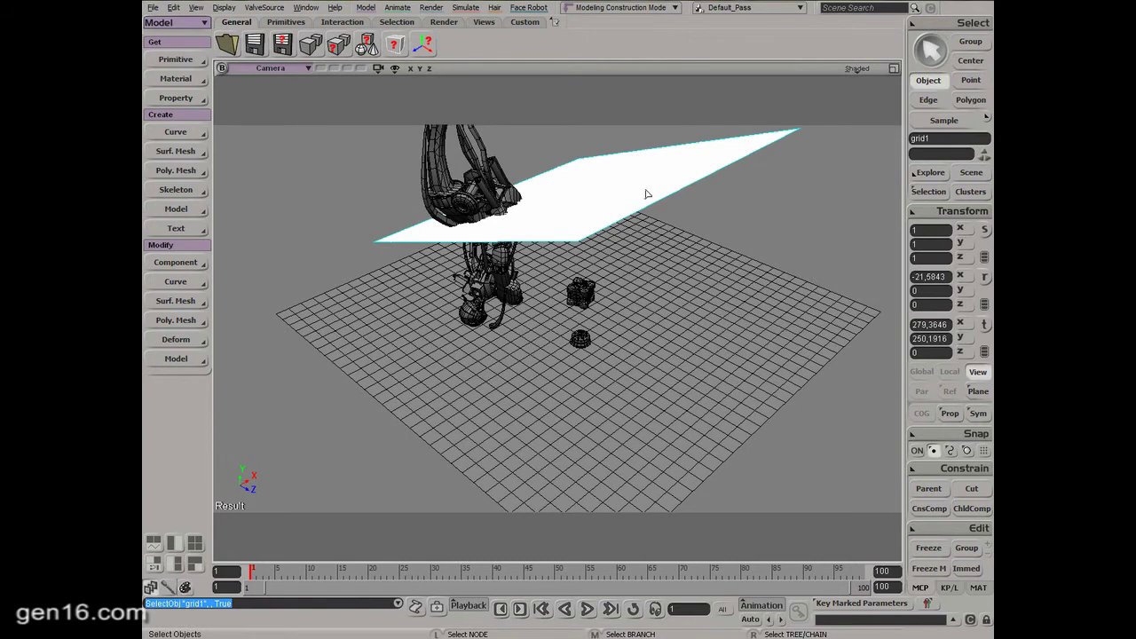
Turn off Primary ray visibility in the tilted grid's rendering visibility properties
key(s)
right_drag(652, 232, 629, 190)
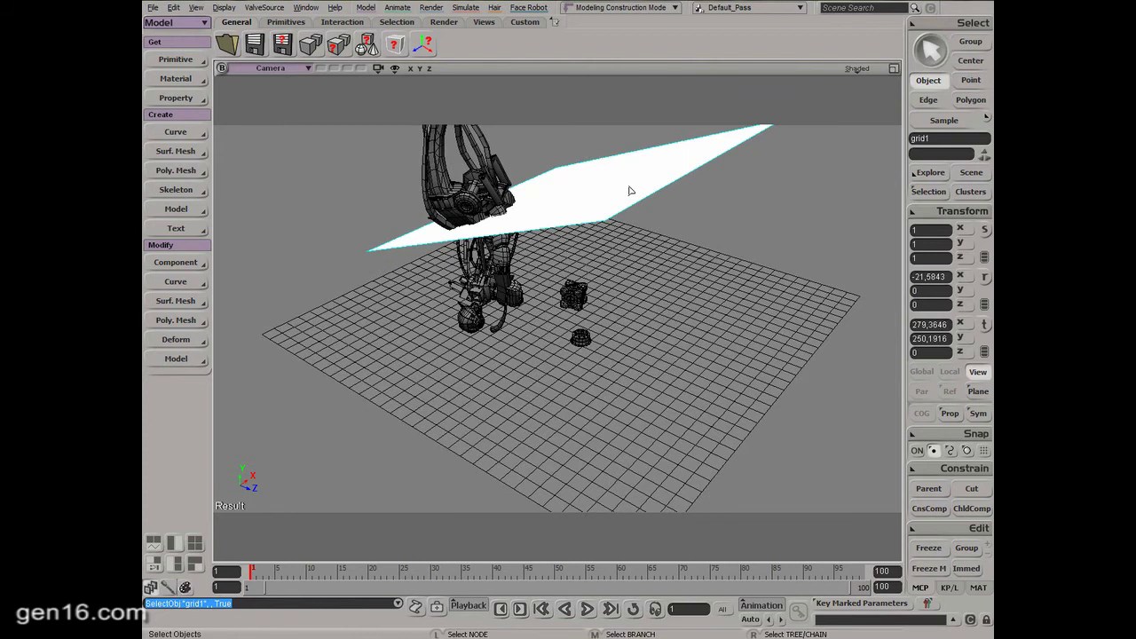
key(o)
drag(634, 193, 629, 201)
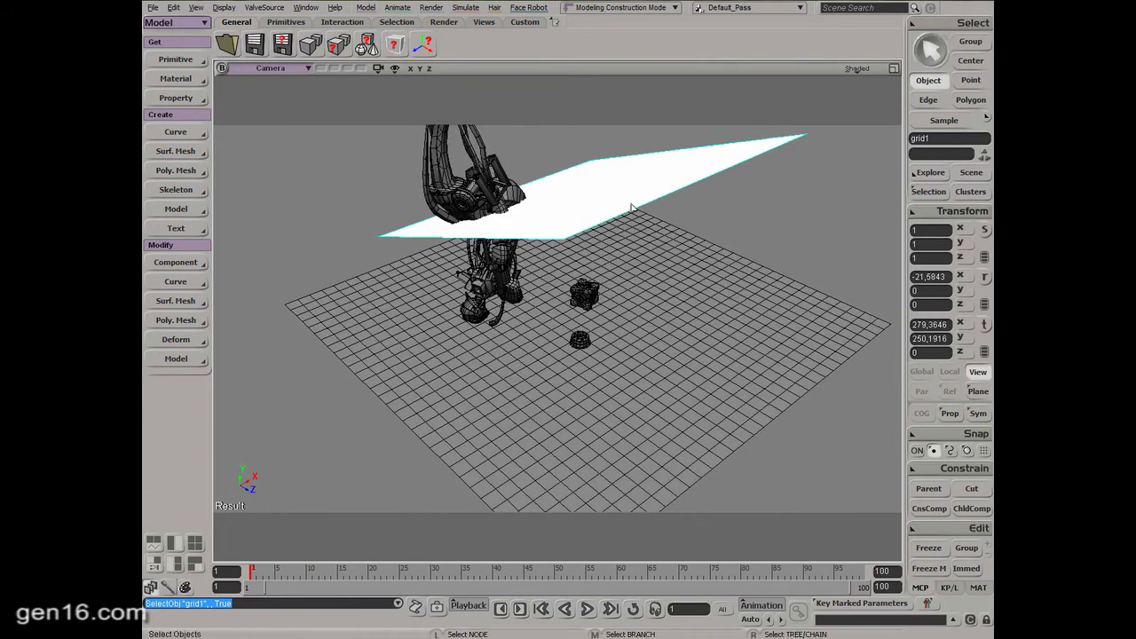
key(8)
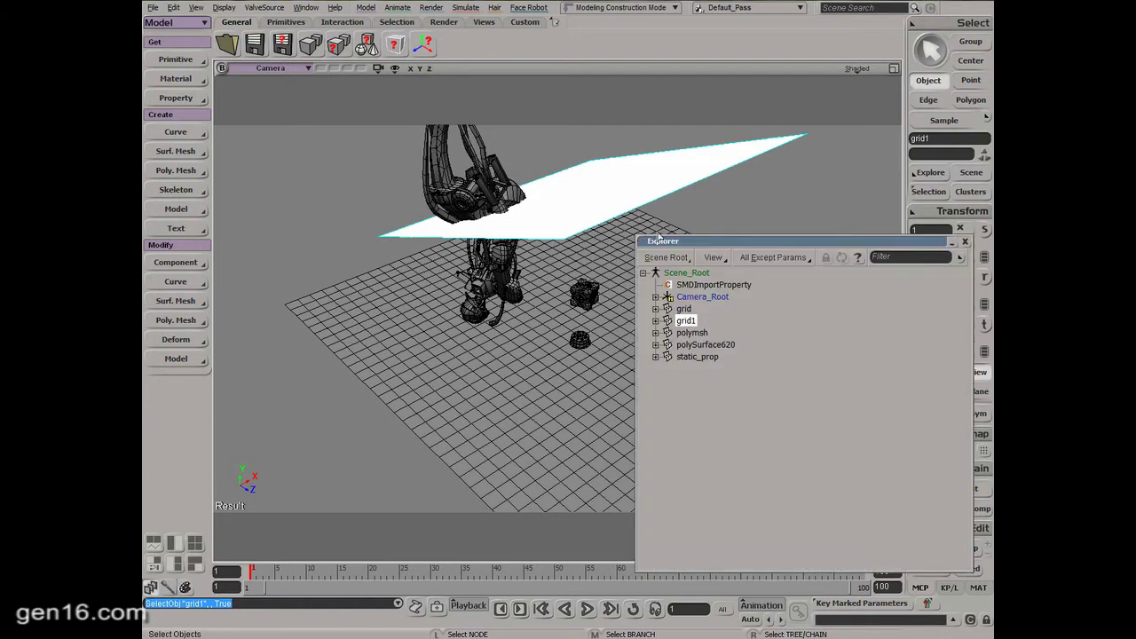
click(656, 320)
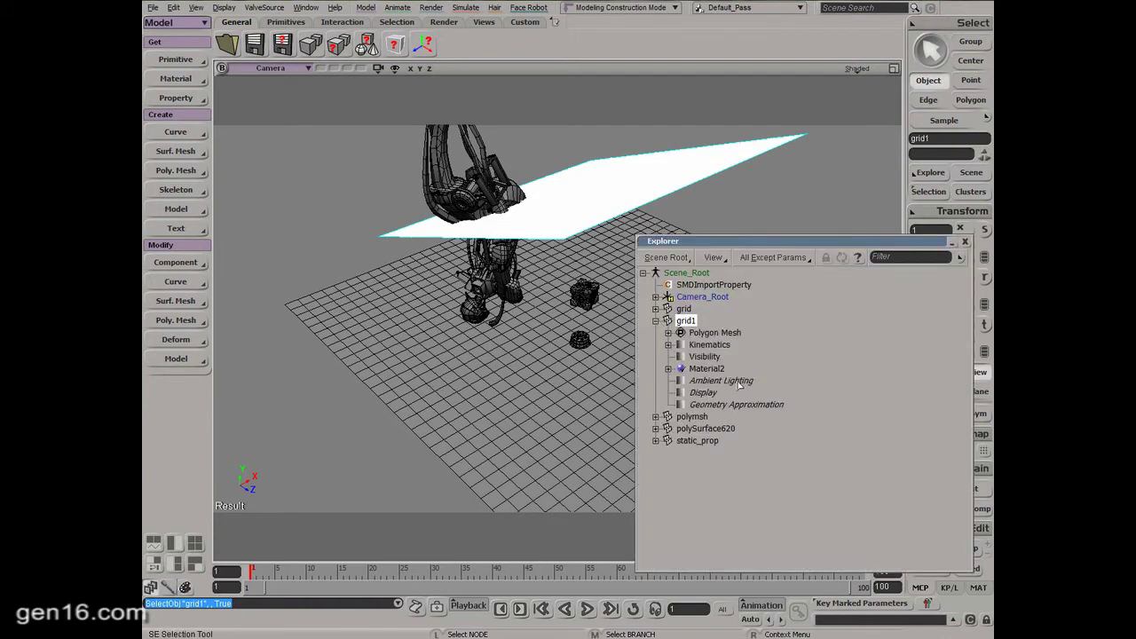
double_click(701, 357)
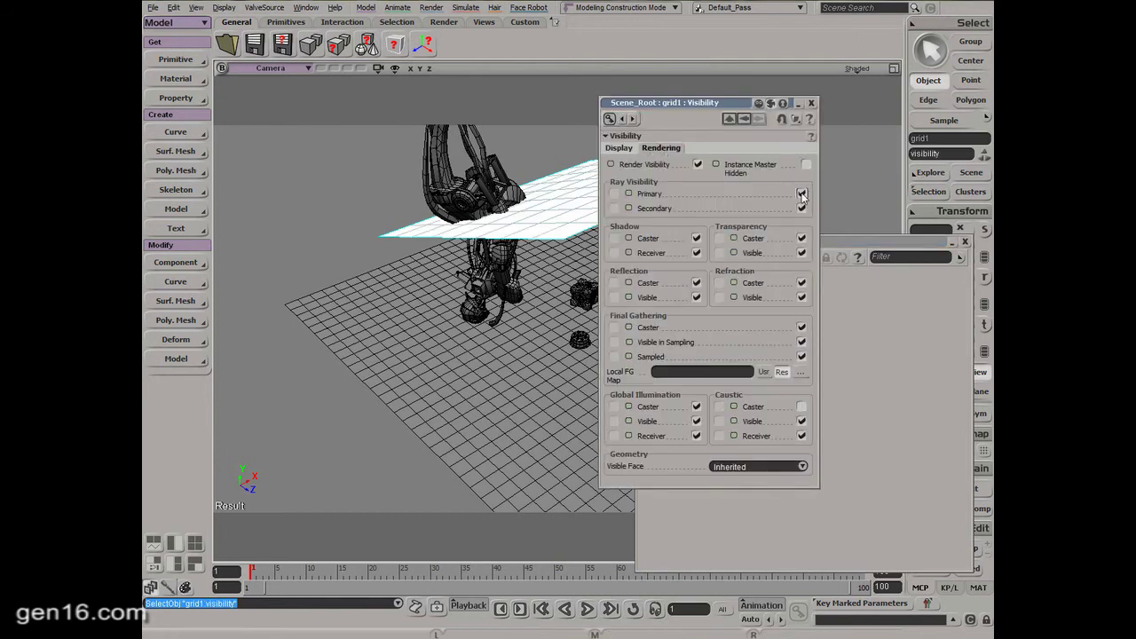
click(801, 194)
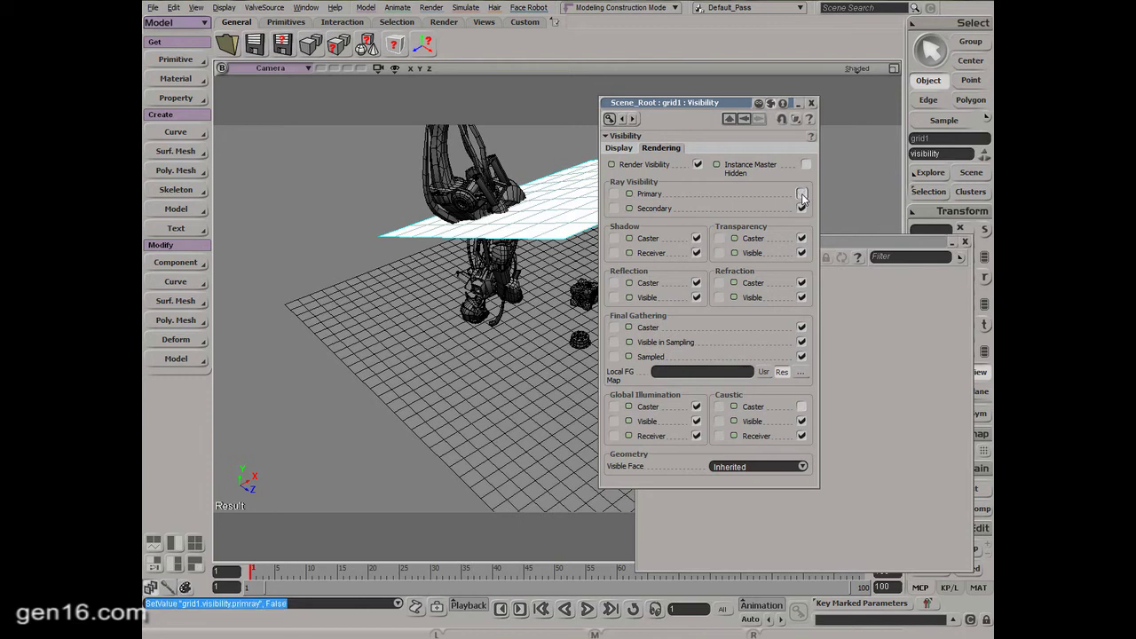
click(811, 103)
click(966, 242)
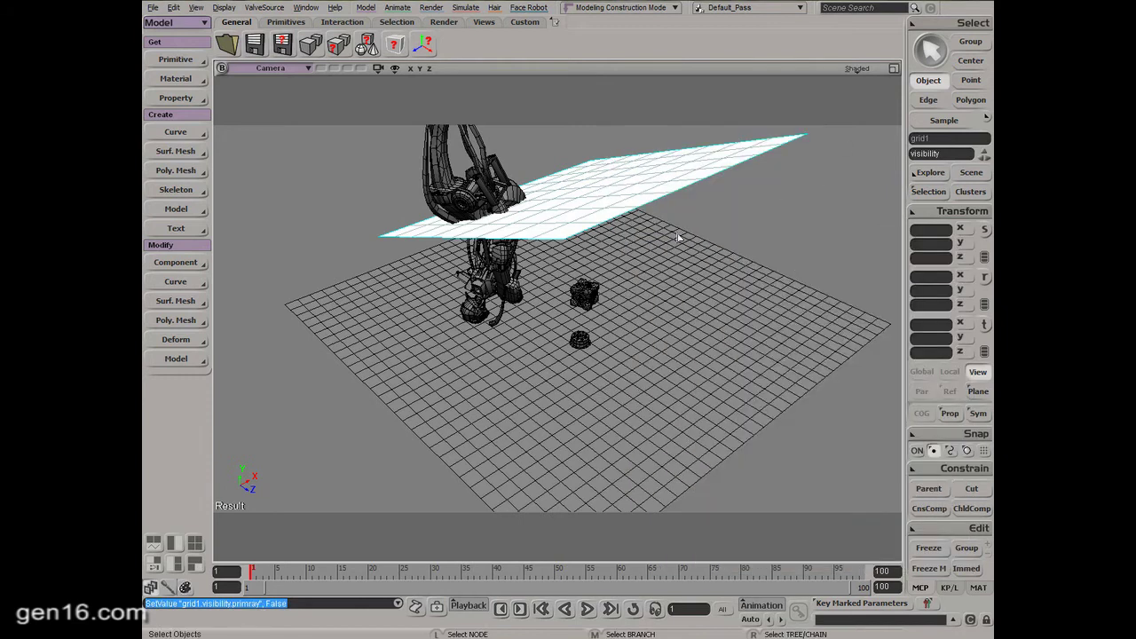
Render a preview region covering the robot, cube and cake
key(s)
right_drag(679, 237, 689, 254)
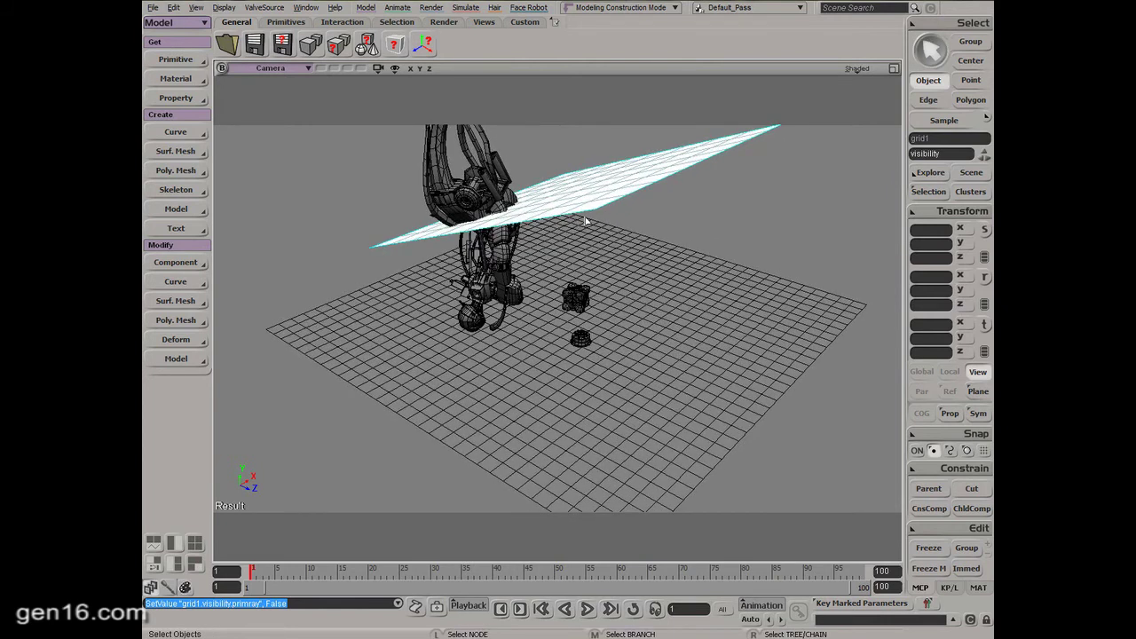
key(q)
mouse_move(352, 140)
mouse_down()
mouse_move(685, 390)
mouse_move(705, 392)
mouse_up()
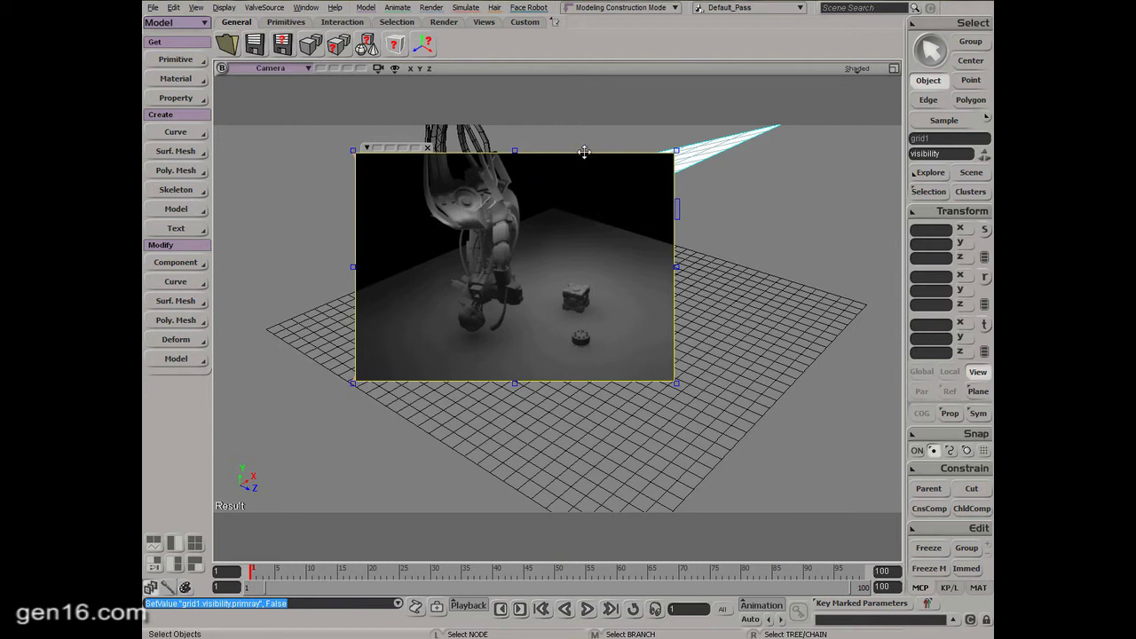
Switch the render region's Use Current Pass Options setting off and back on
right_click(629, 152)
click(675, 250)
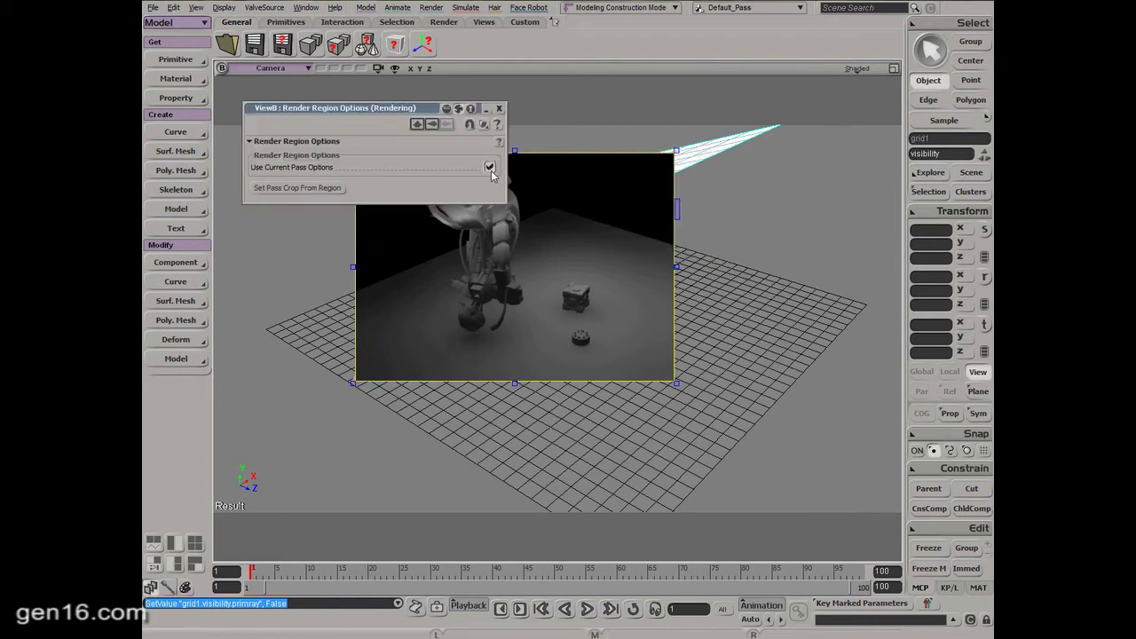
click(490, 168)
click(499, 108)
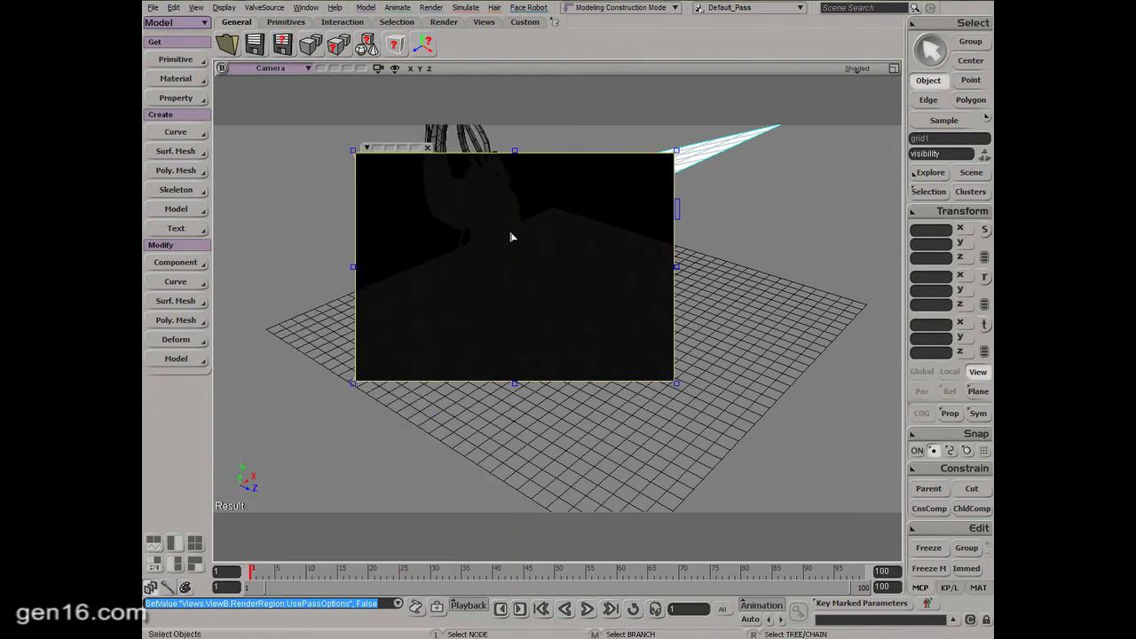
right_click(639, 151)
click(685, 252)
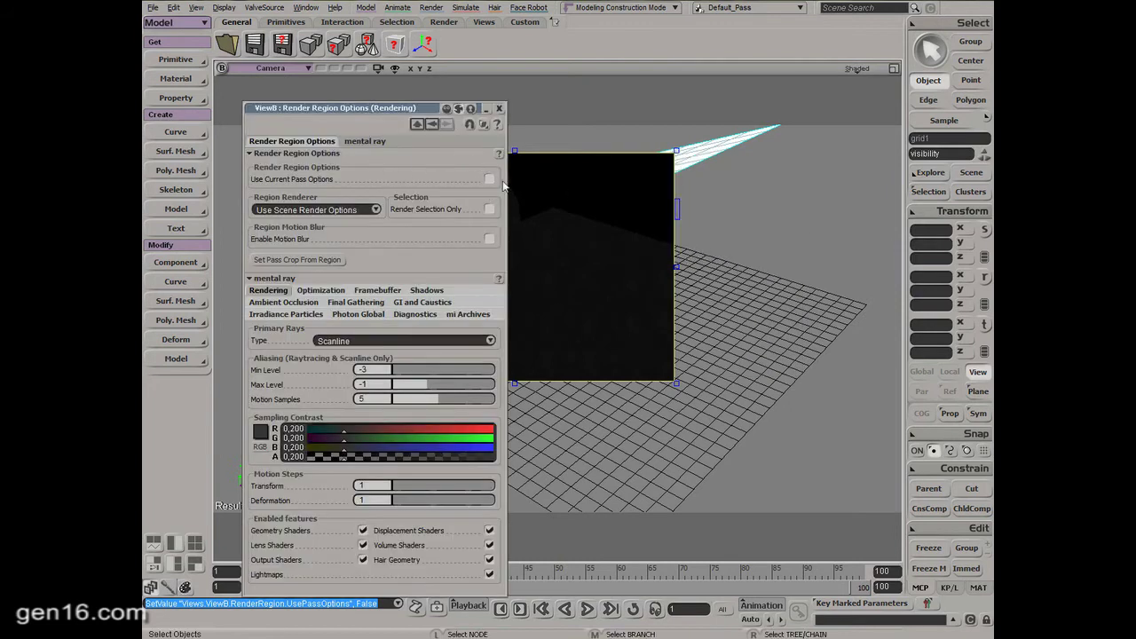
click(489, 181)
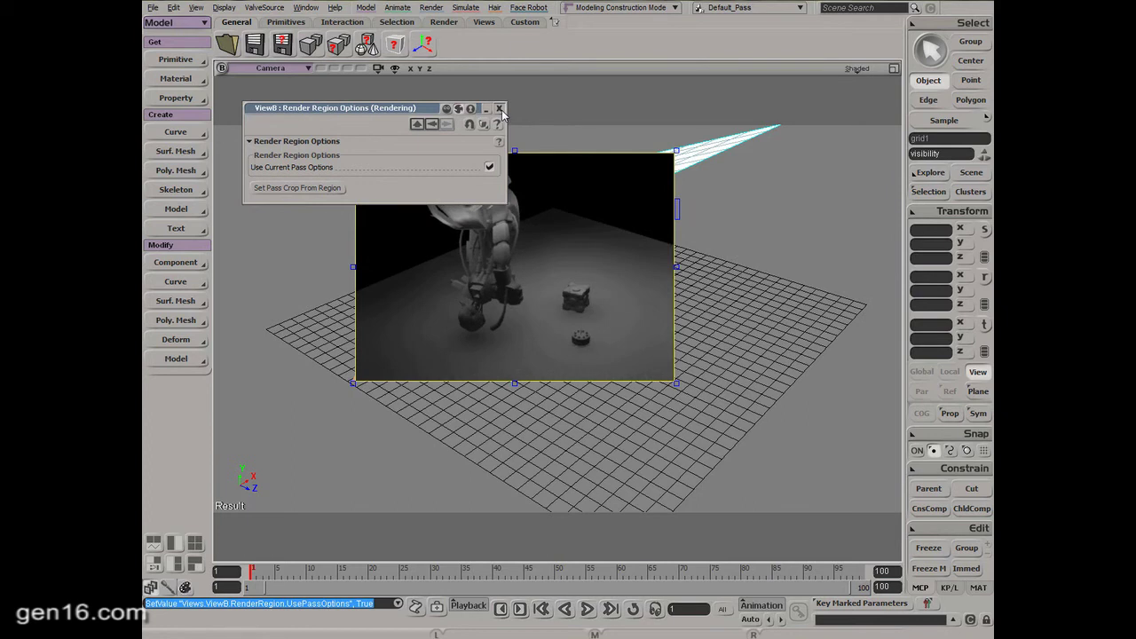
click(499, 109)
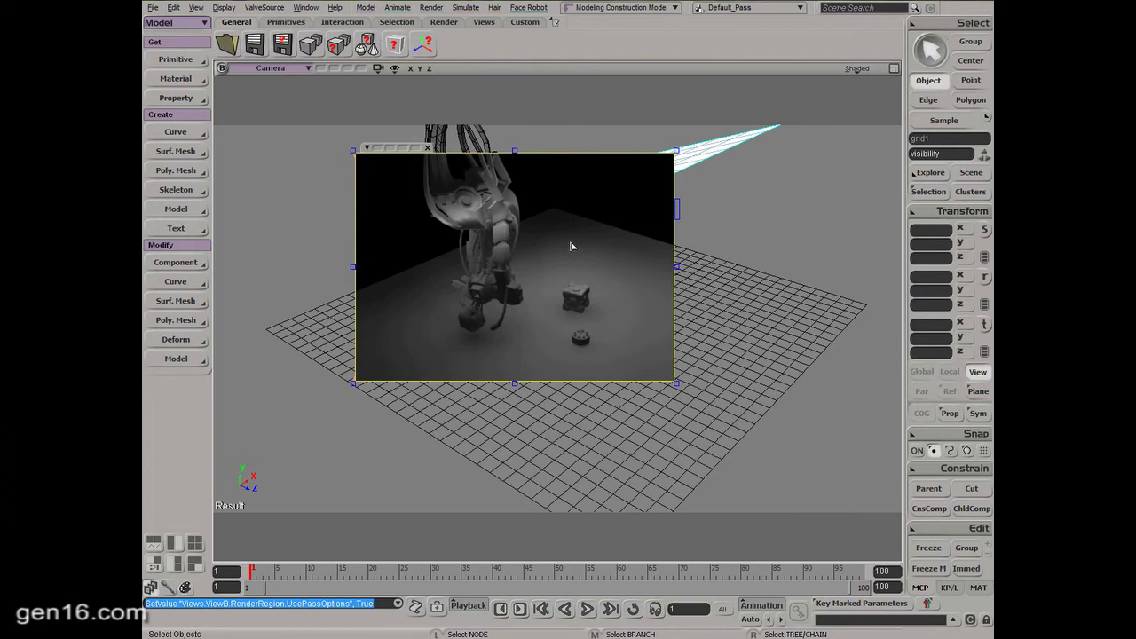
Preview the lighting from a closer viewpoint with the render region enlarged around the robot, cake and cube
key(s)
right_drag(607, 267, 581, 258)
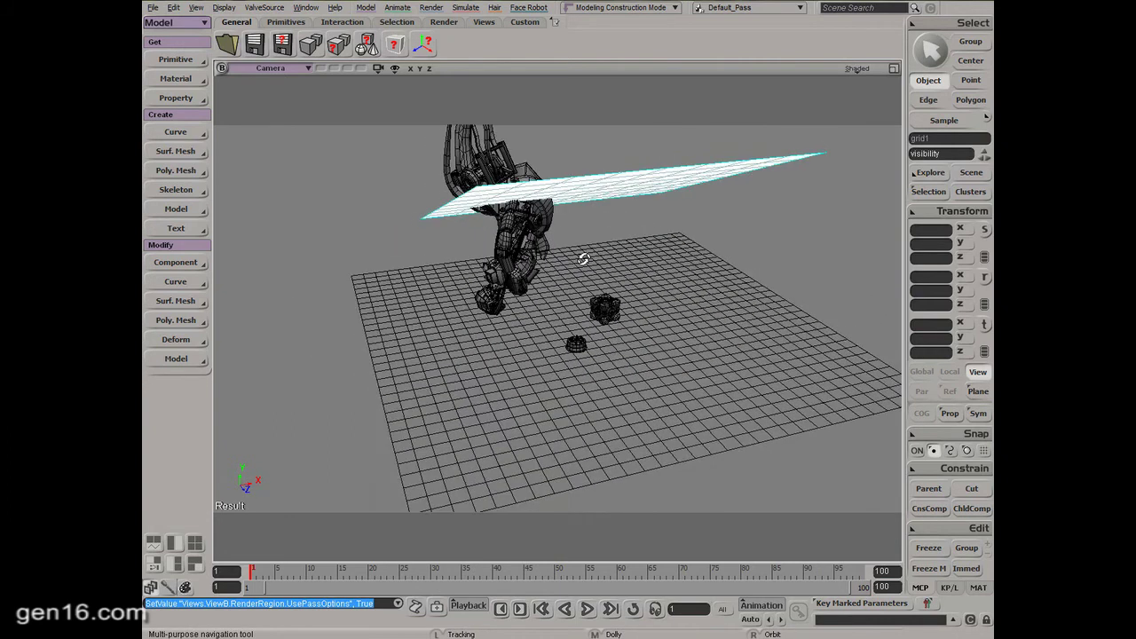
key(space)
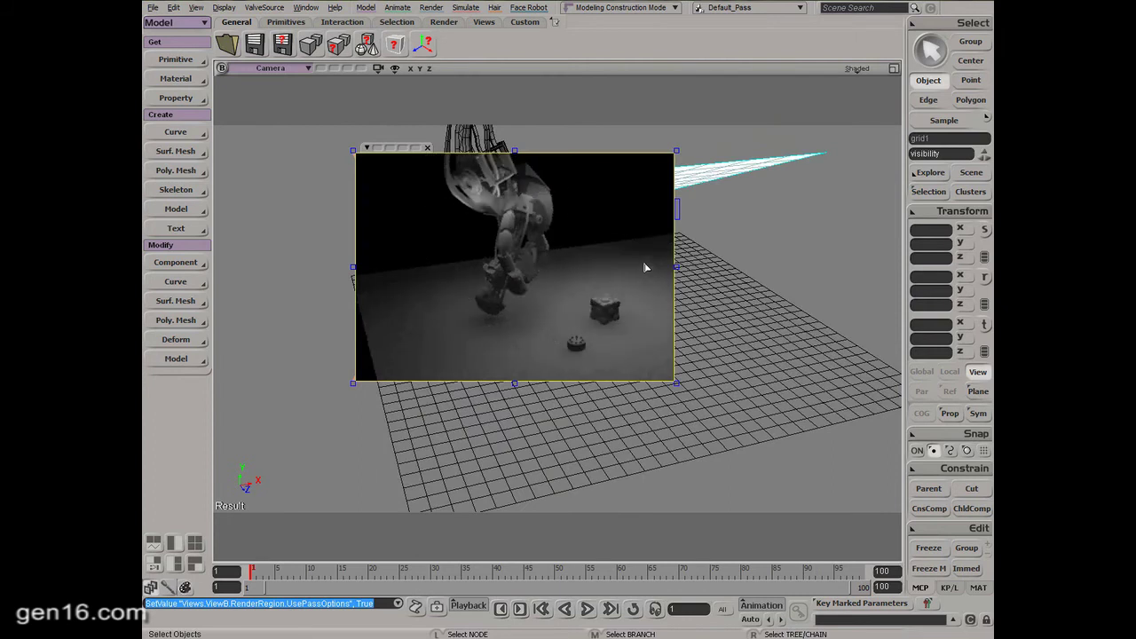
key(s)
right_drag(445, 165, 674, 330)
middle_click(780, 468)
mouse_move(786, 471)
mouse_down()
mouse_move(780, 434)
mouse_move(799, 457)
mouse_up()
key(space)
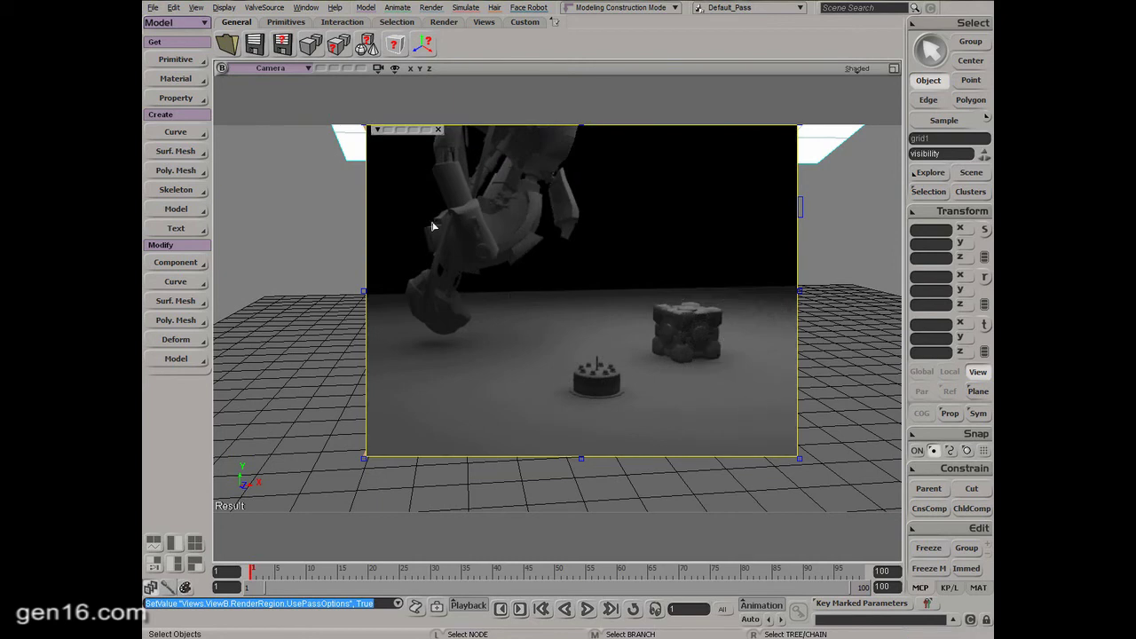
Close the render region and lower the tilted grid to a Y position of about 147.6
click(438, 130)
key(s)
right_drag(517, 203, 570, 203)
scroll(568, 231, down, 3)
key(space)
click(570, 202)
key(v)
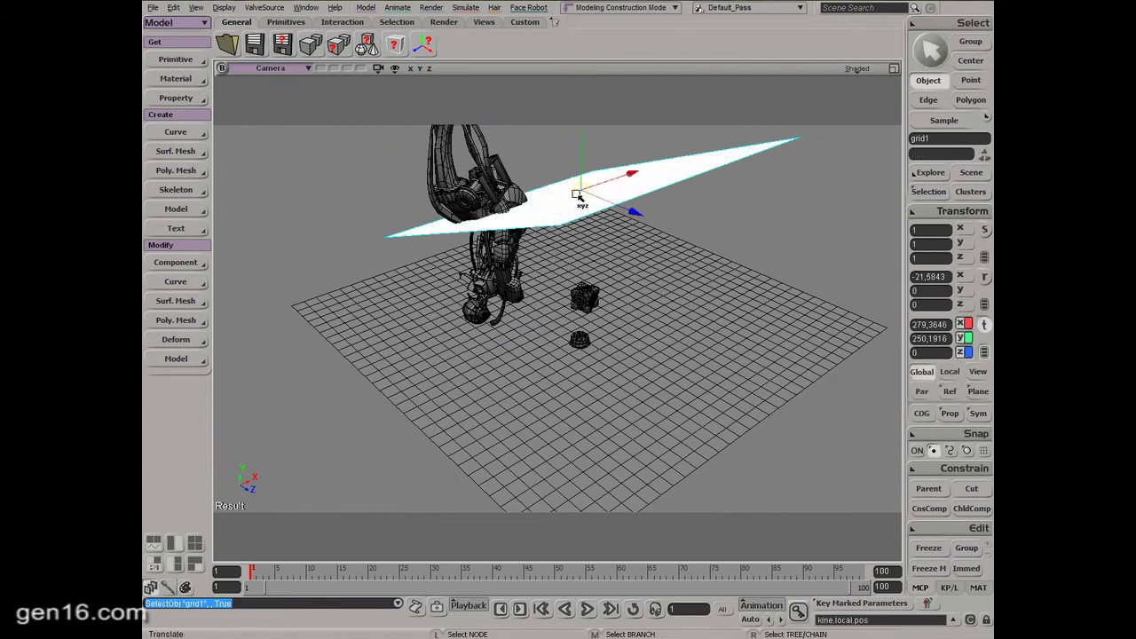
drag(585, 142, 568, 197)
Render a close-up region of the robot, cake and cube to check the lighting from the lowered grid
key(s)
right_drag(625, 310, 603, 292)
middle_drag(603, 292, 624, 295)
key(q)
drag(341, 179, 773, 424)
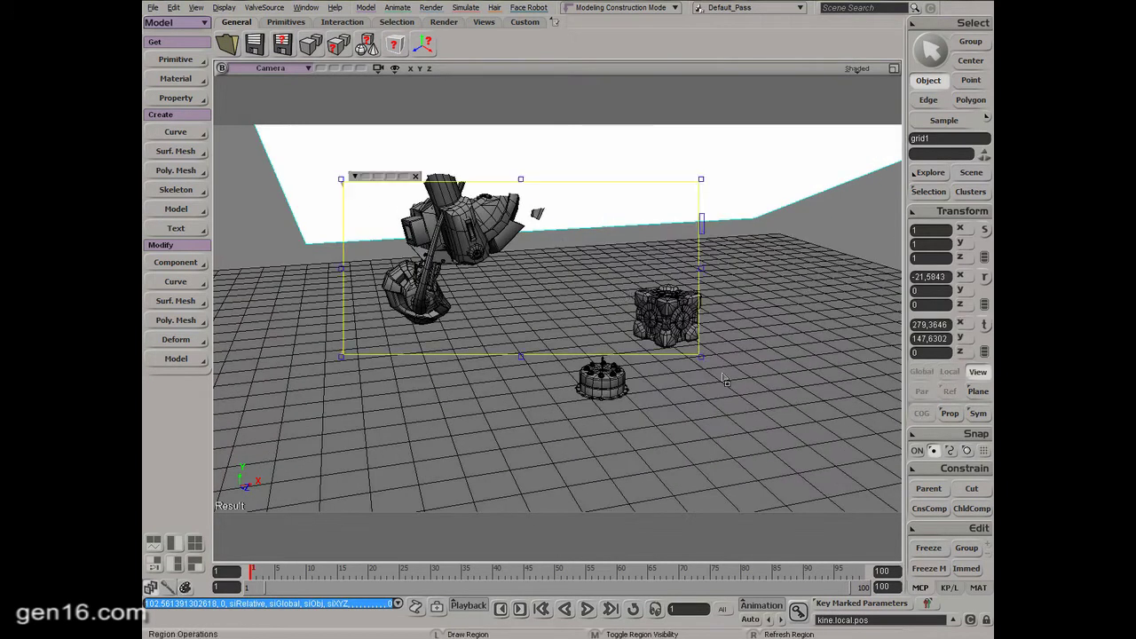
key(v)
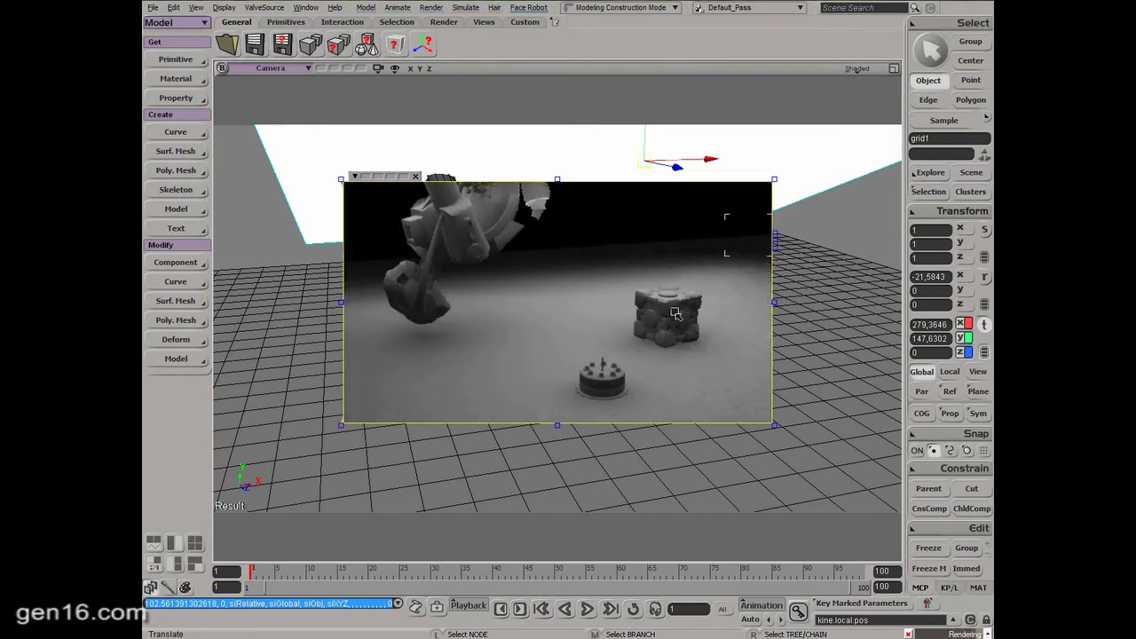
Close the render region and raise the tilted grid to a Y position of about 451.9
click(416, 176)
key(s)
right_drag(568, 251, 641, 261)
middle_drag(642, 261, 649, 263)
right_drag(648, 263, 647, 269)
key(v)
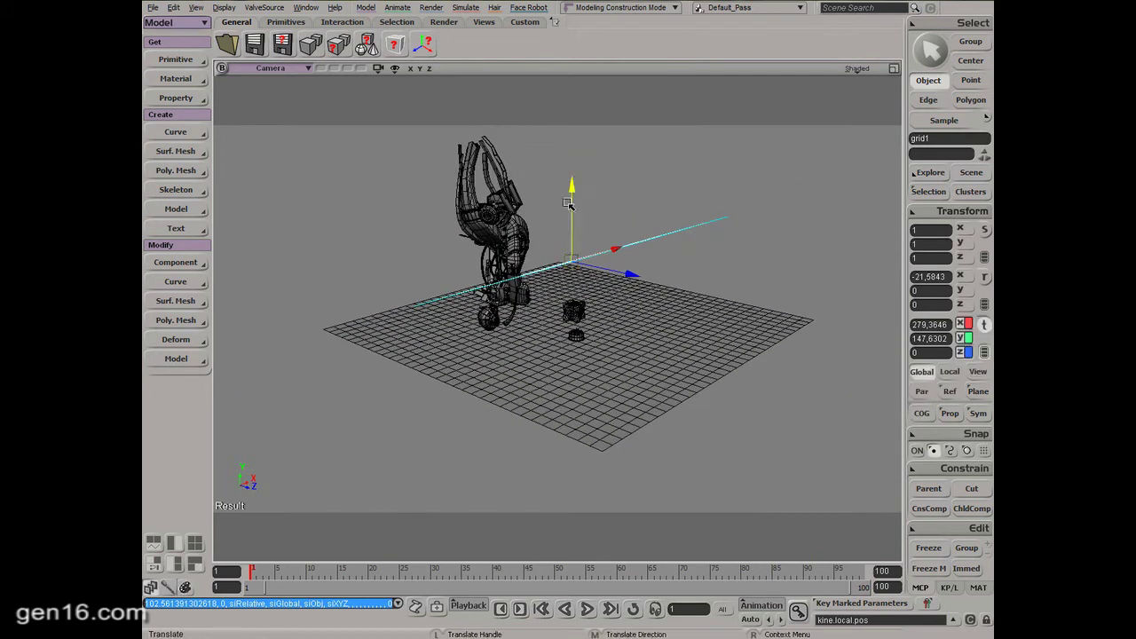
click(572, 197)
key(s)
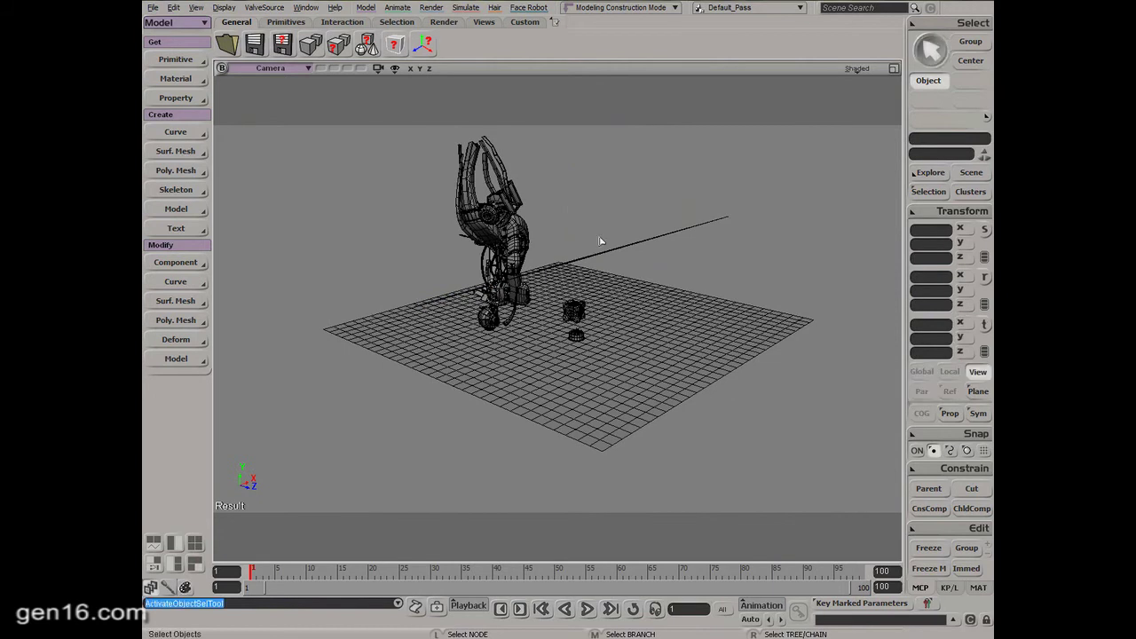
right_drag(596, 246, 604, 261)
key(space)
click(603, 261)
key(v)
drag(572, 207, 568, 61)
Render a region over the floor and objects to check the lighting from the raised grid
key(s)
right_drag(670, 276, 635, 267)
key(q)
drag(441, 237, 711, 419)
key(v)
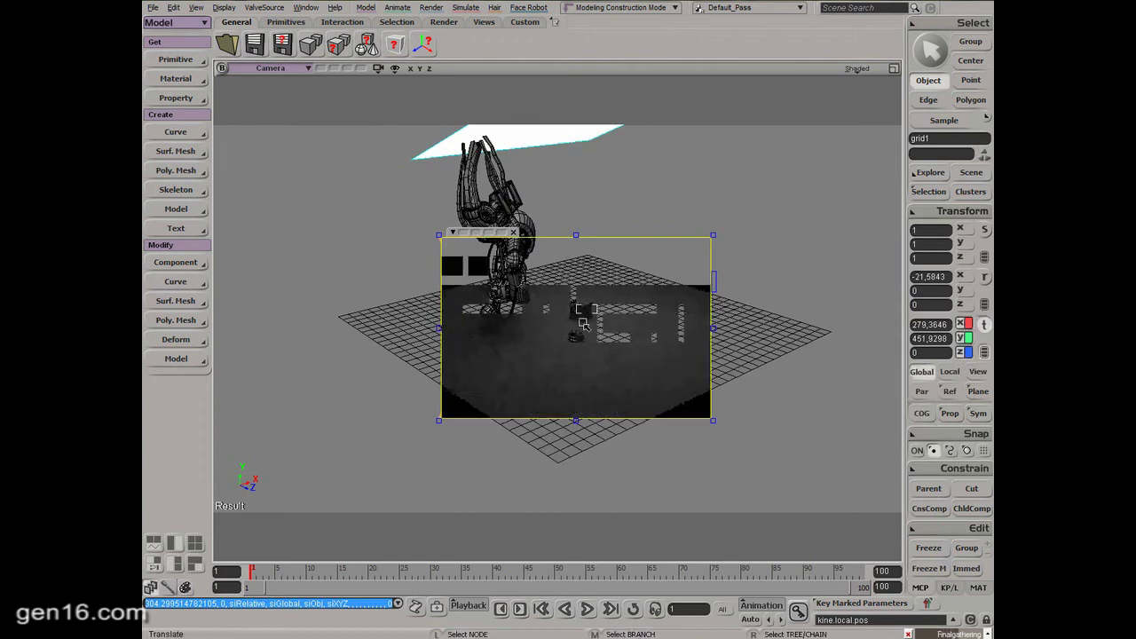
Lower the tilted grid to a Y position of about 323.3 with the render region active
key(s)
right_drag(636, 197, 633, 210)
middle_drag(634, 211, 631, 195)
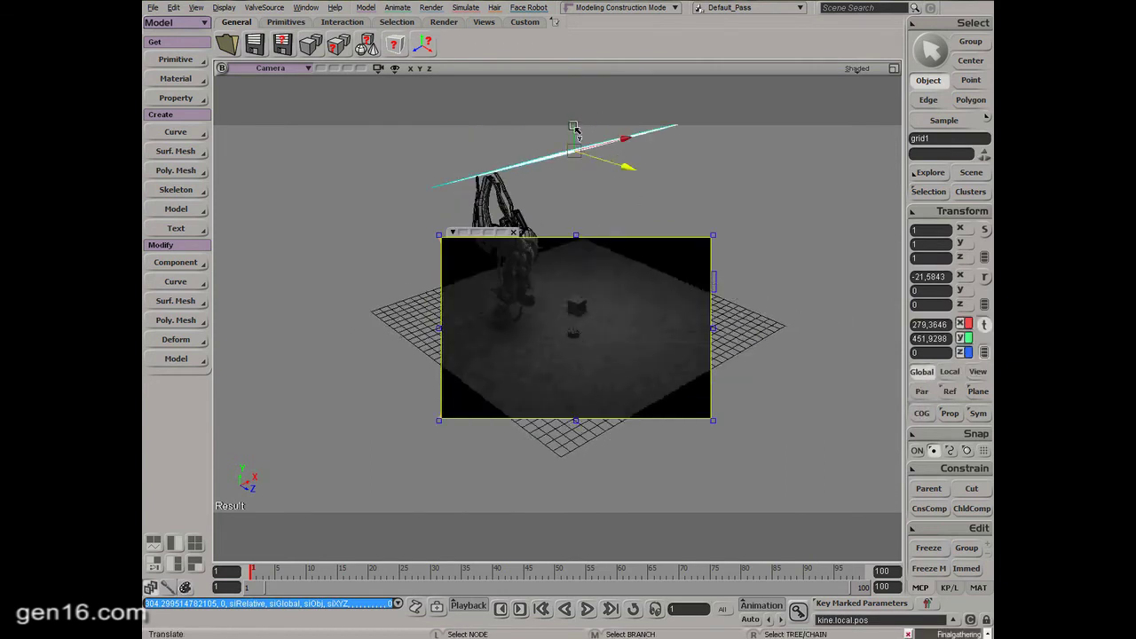
drag(576, 130, 620, 256)
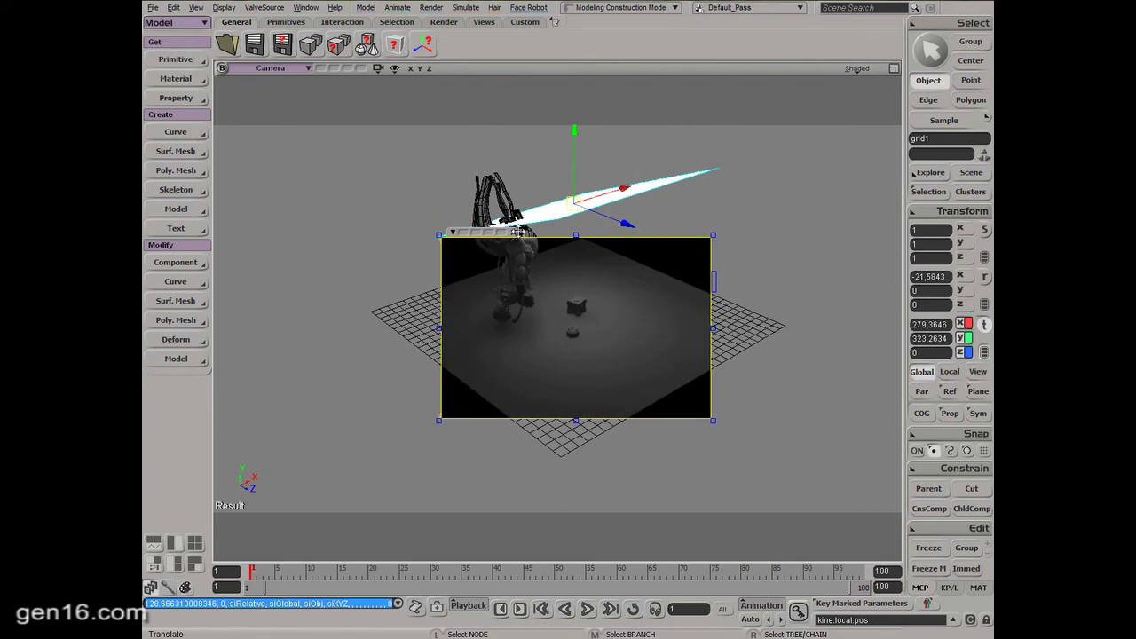
Close the render region and lower the tilted grid to a Y position of about 266.5
click(514, 233)
key(s)
right_drag(605, 238, 628, 239)
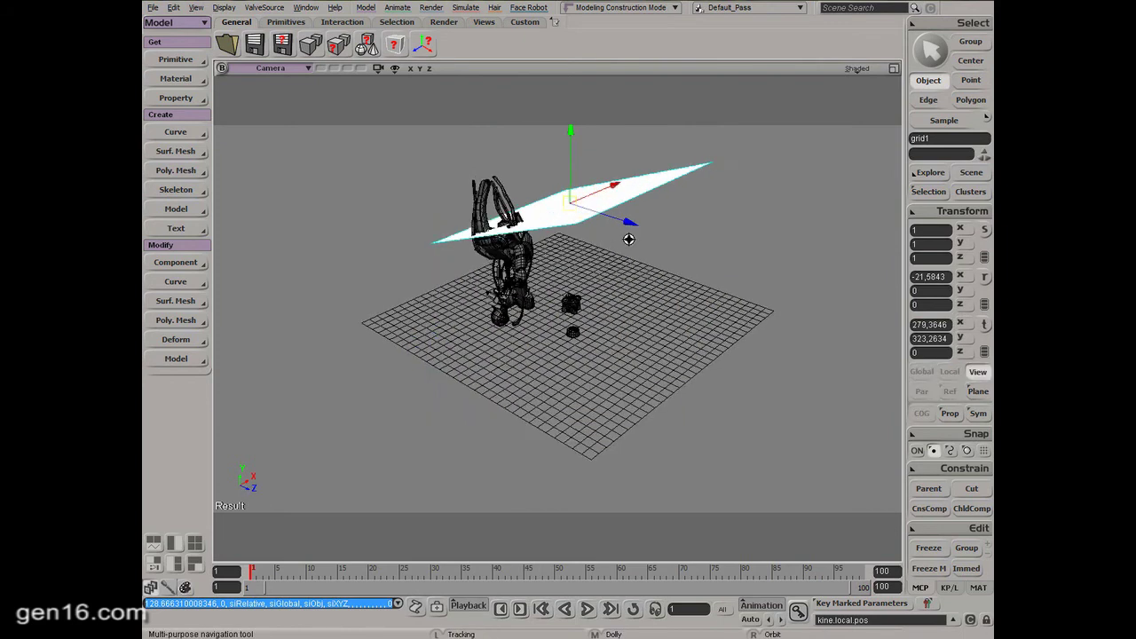
middle_drag(628, 240, 631, 241)
right_drag(631, 241, 646, 240)
key(v)
drag(574, 142, 575, 169)
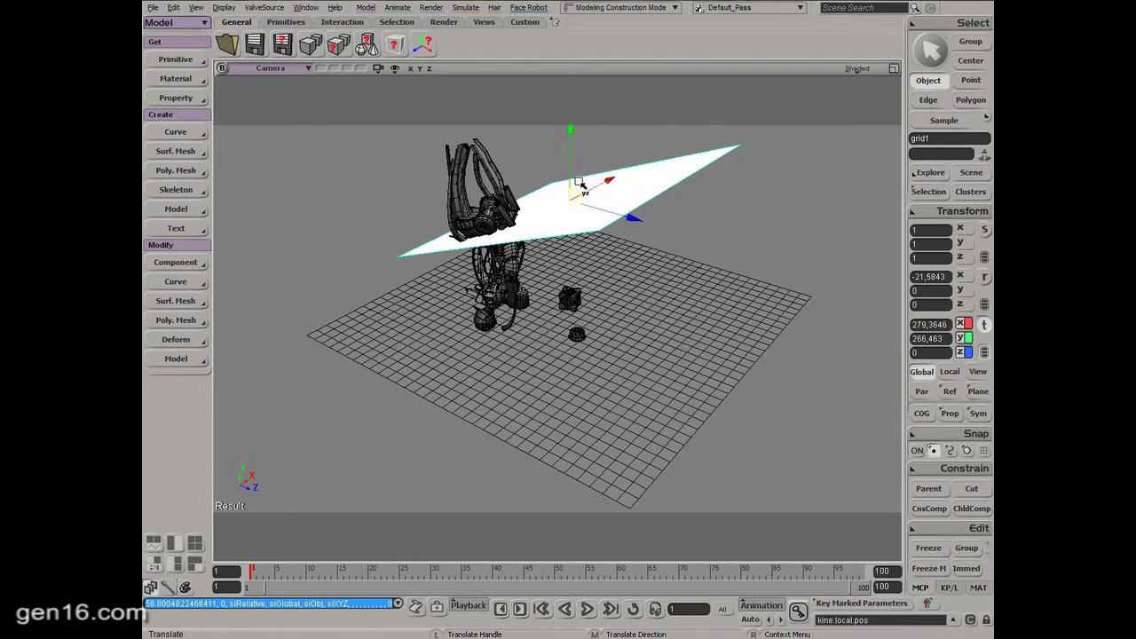
Change the tilted grid's Constant material color to light blue with RGB 0.333, 0.890, 1.000
key(7)
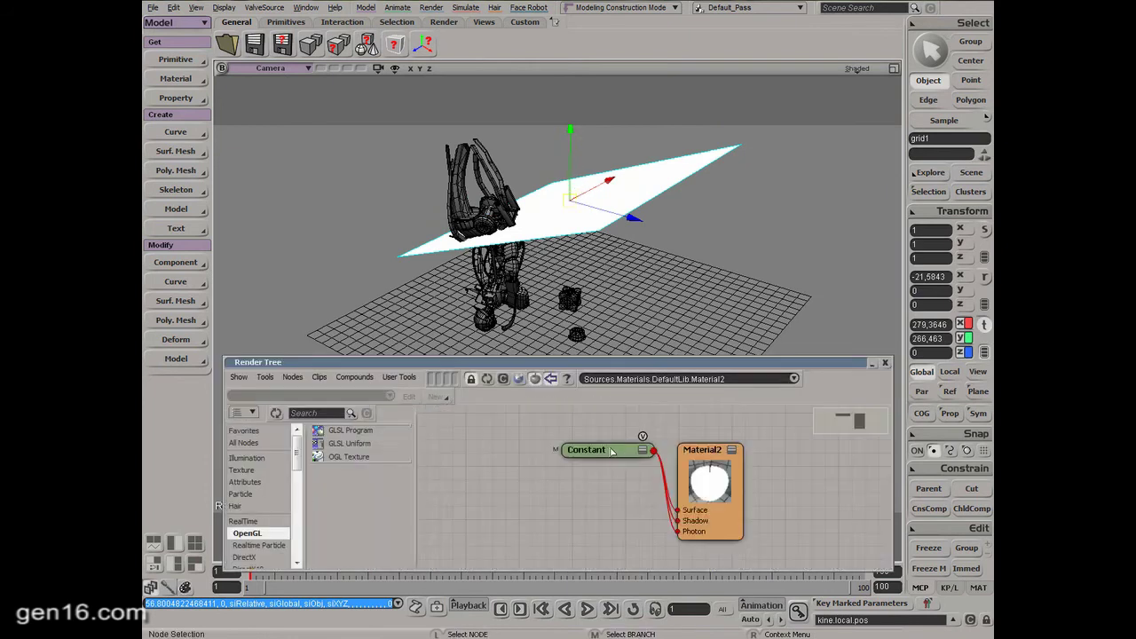
double_click(610, 450)
click(317, 197)
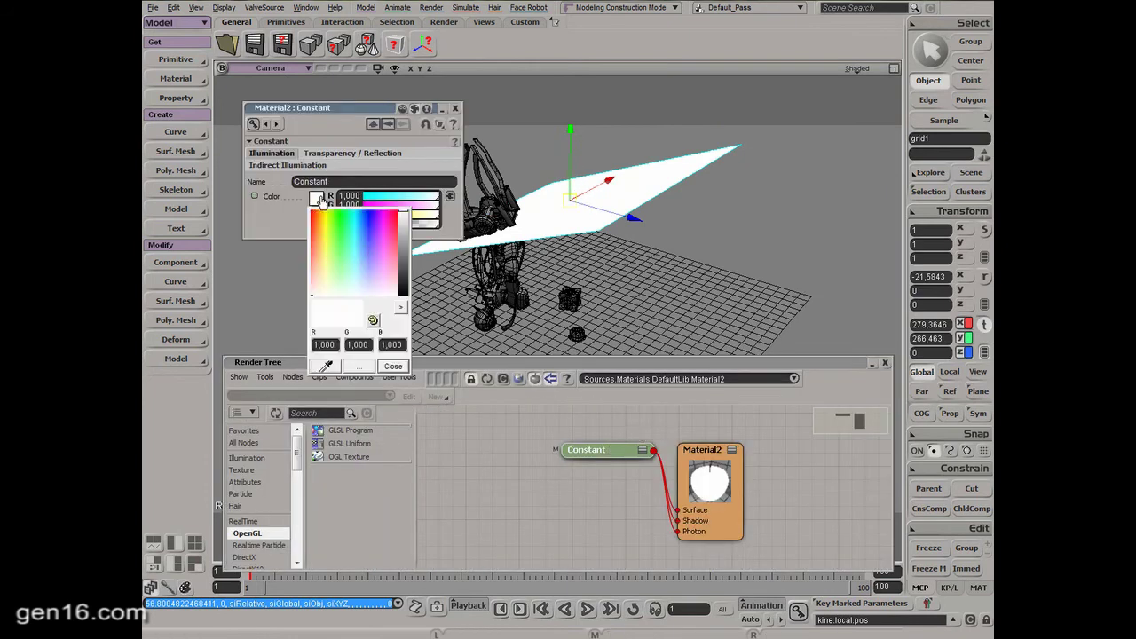
click(354, 239)
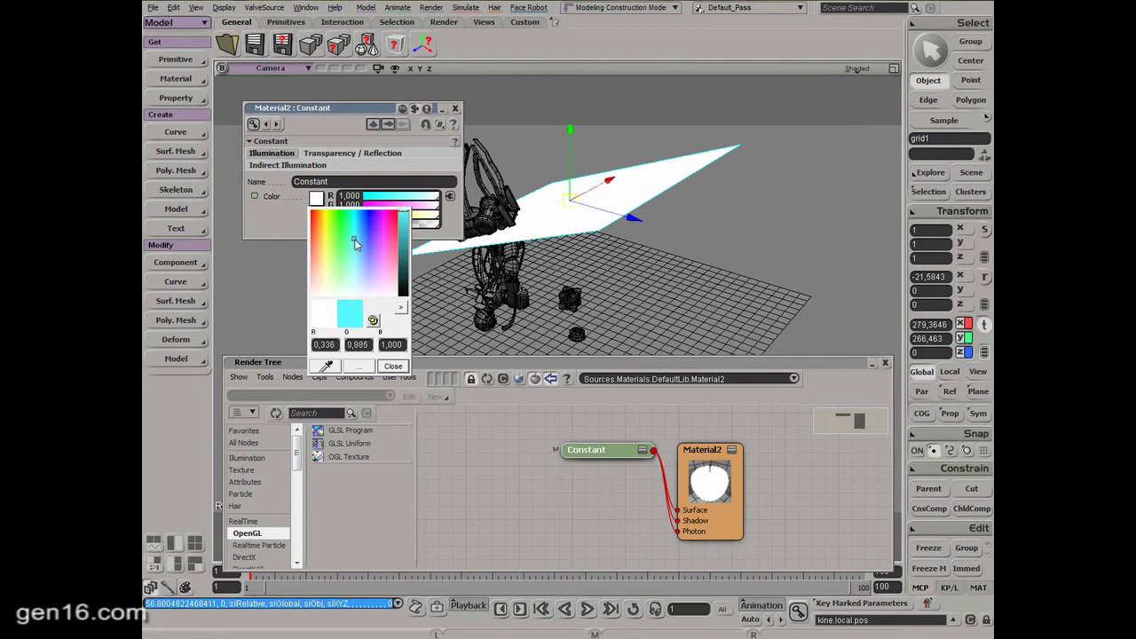
click(392, 365)
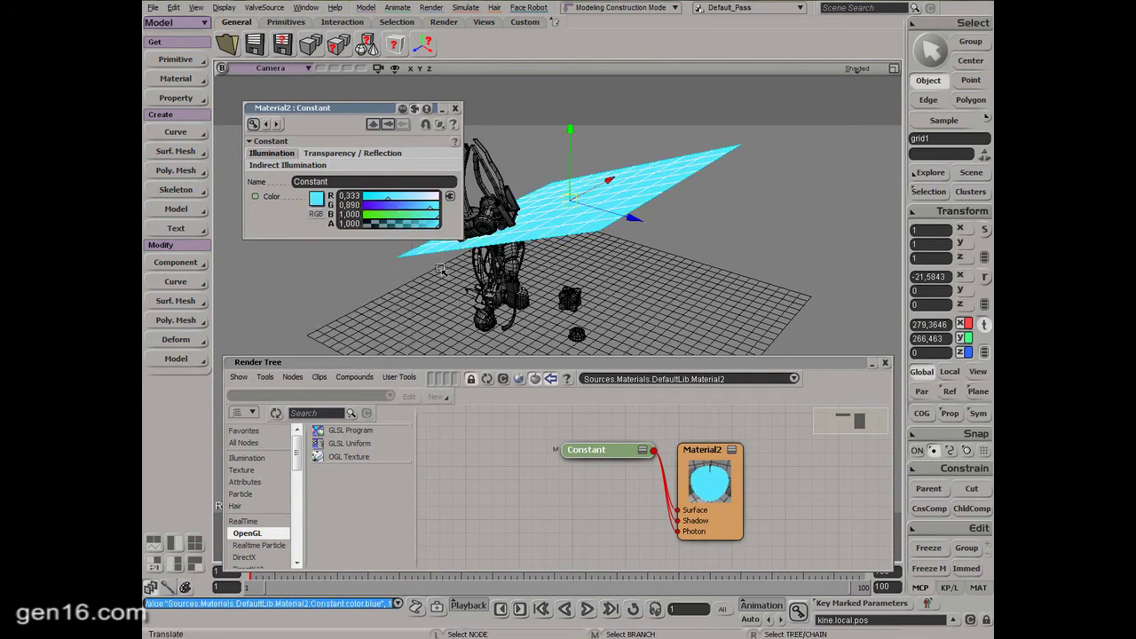
click(455, 107)
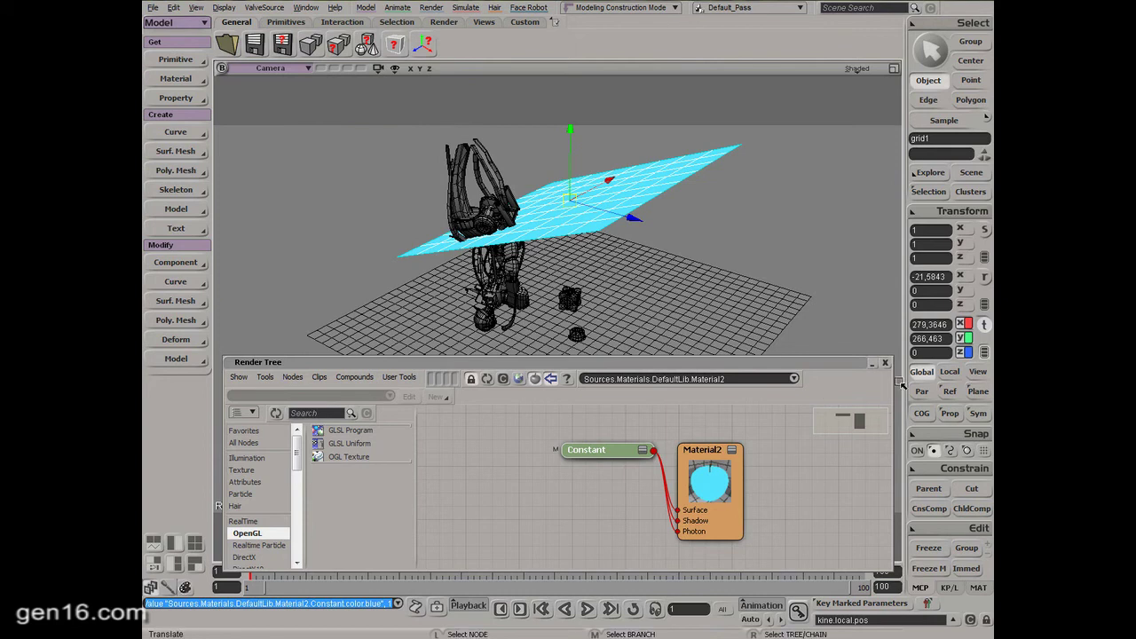
Render a region over the robot's lower half, cube and cake to check the light-blue grid's lighting
click(884, 362)
key(q)
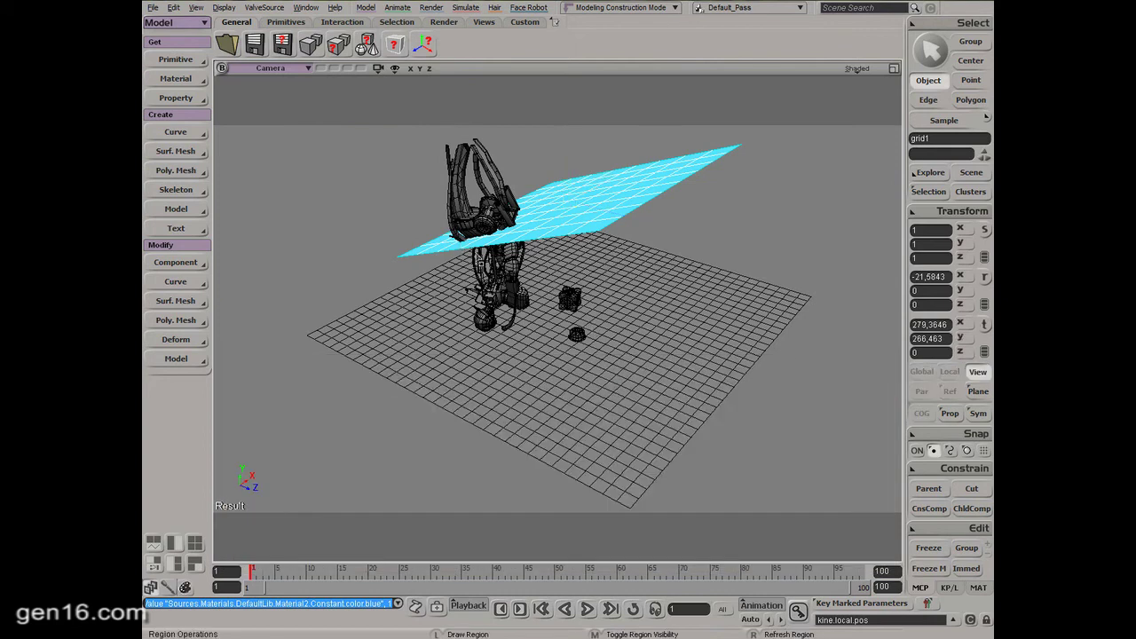
drag(456, 237, 639, 369)
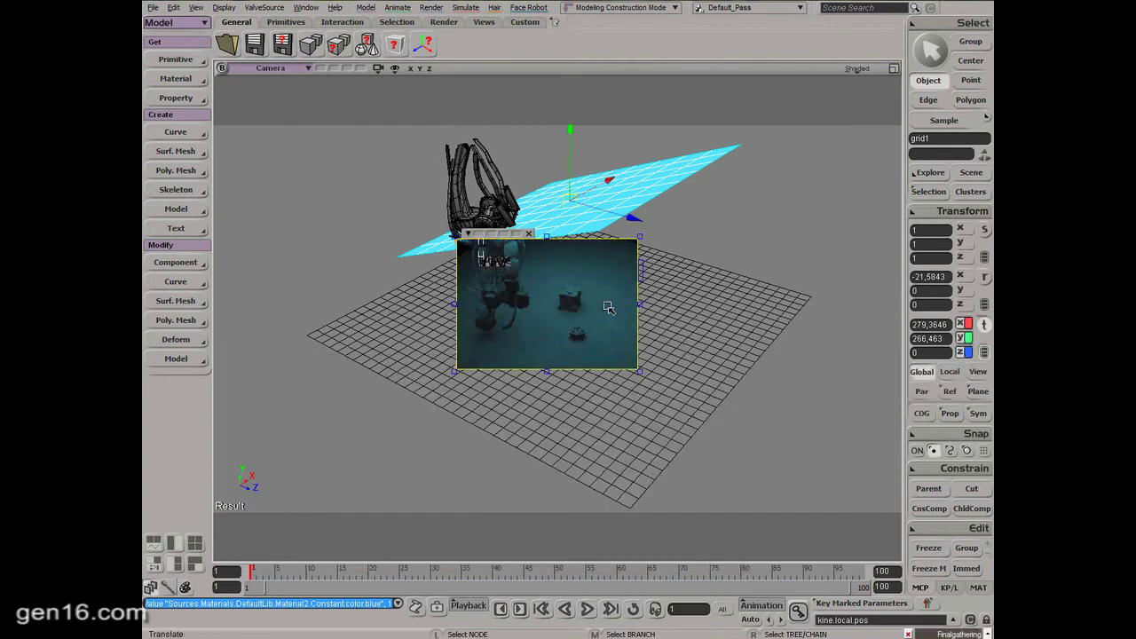
click(531, 232)
Duplicate the light-blue tilted grid in place
key(s)
right_drag(635, 232, 653, 242)
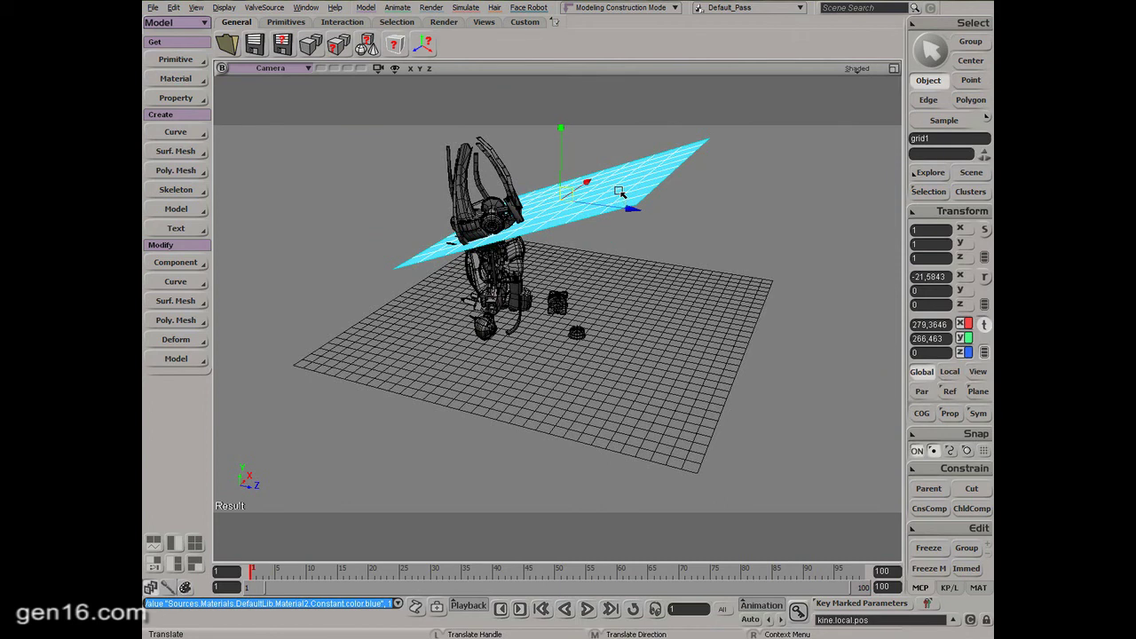
key(ctrl+d)
key(space)
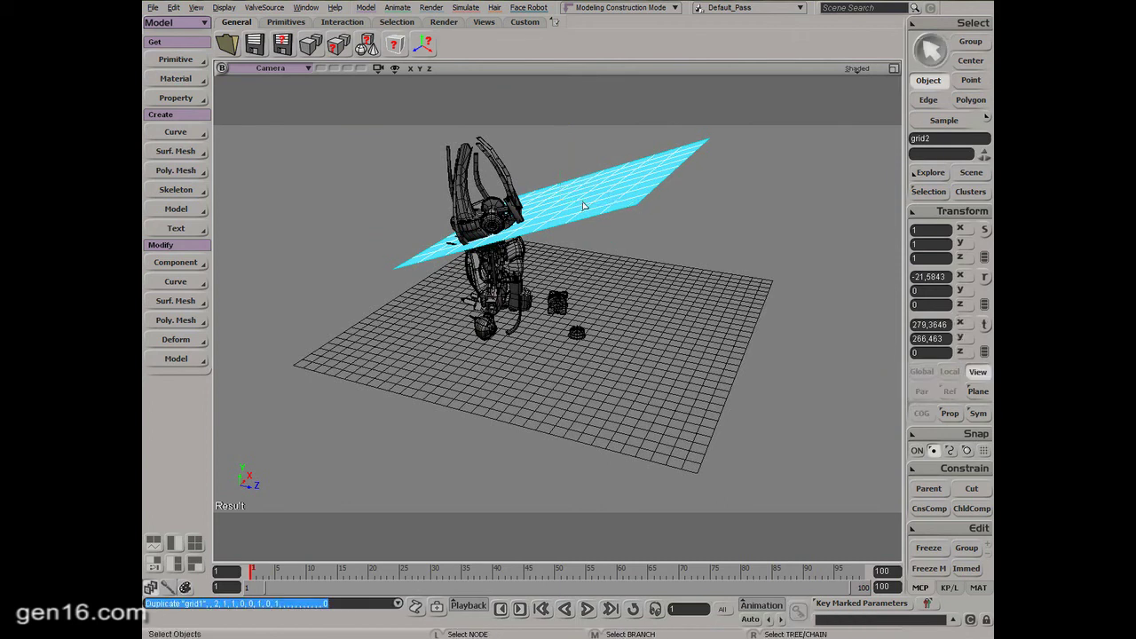
Move one of the two overlapping grids to a Z position of about 261.9 and rotate it to about 40.5 degrees in X
click(583, 206)
key(v)
drag(594, 210, 730, 251)
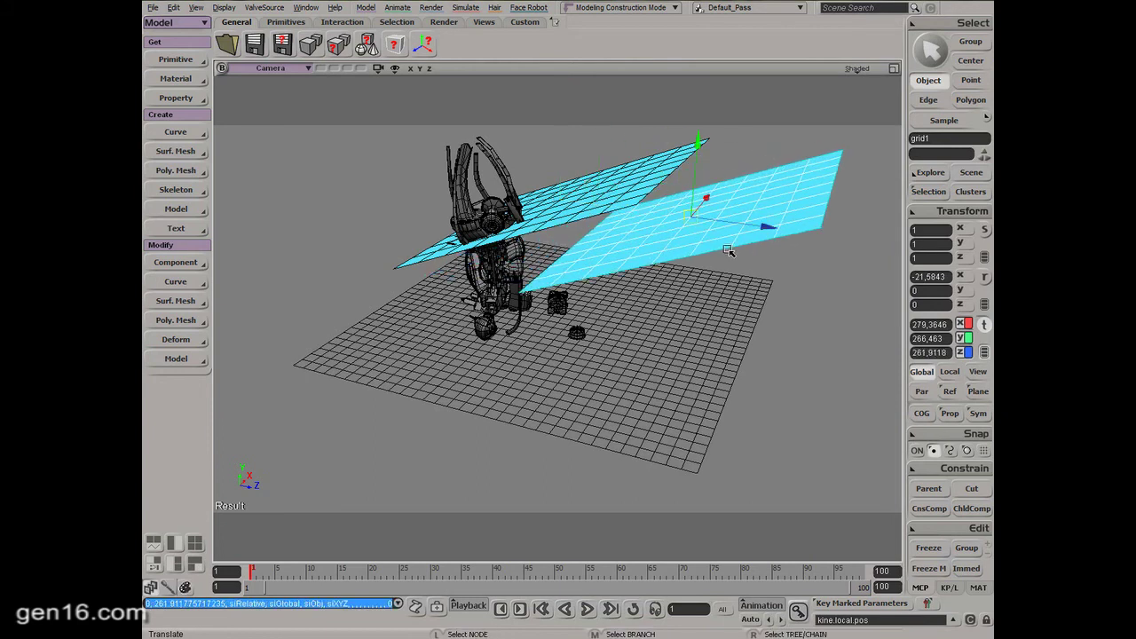
key(c)
drag(752, 185, 811, 274)
Assign a new Constant material to the moved grid in place of the shared light-blue one
key(space)
click(751, 261)
key(7)
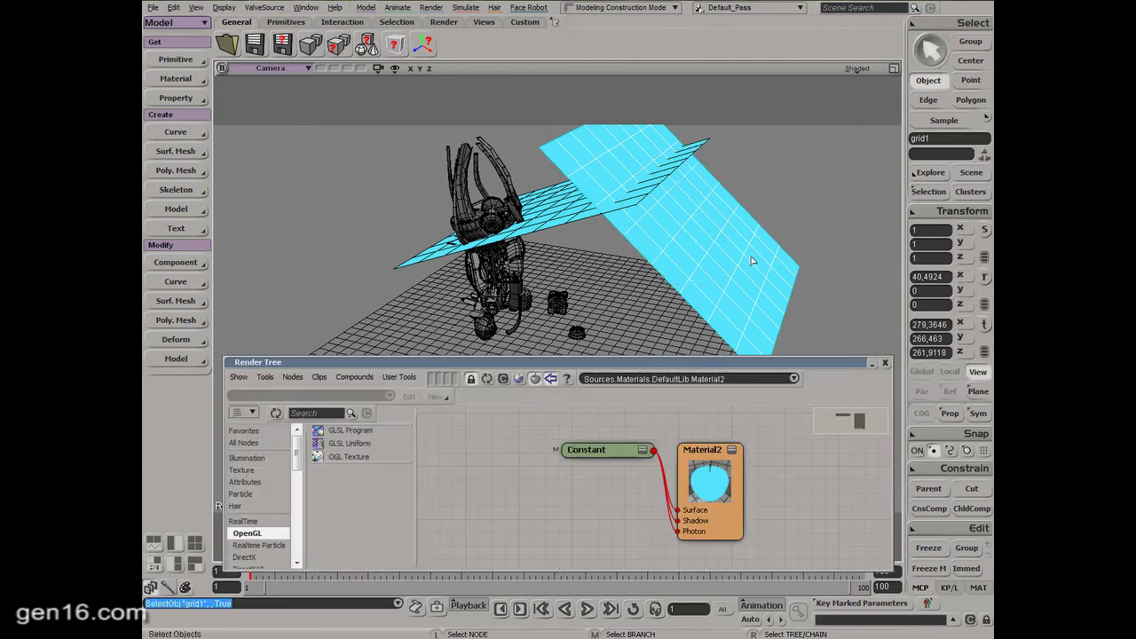
double_click(609, 452)
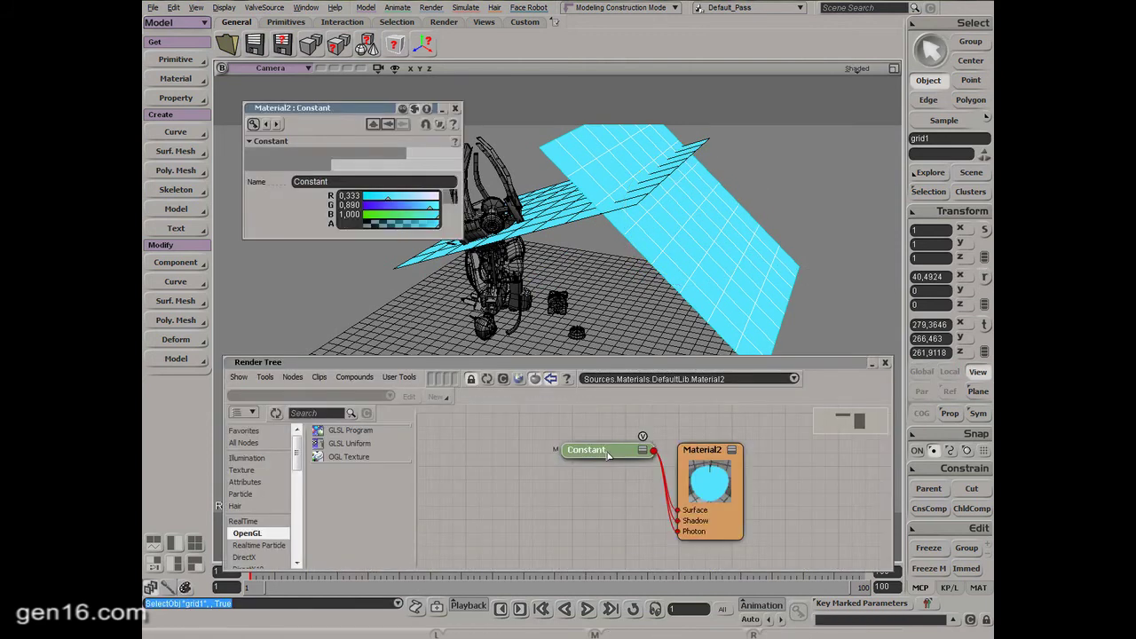
click(431, 7)
mouse_move(448, 75)
mouse_move(448, 52)
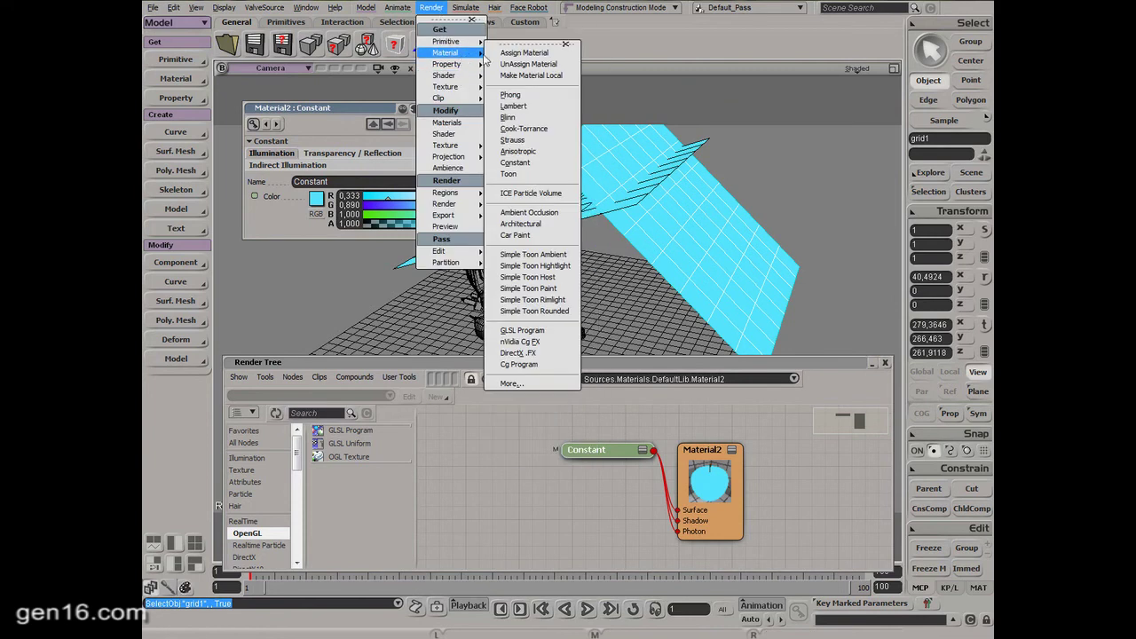
click(536, 166)
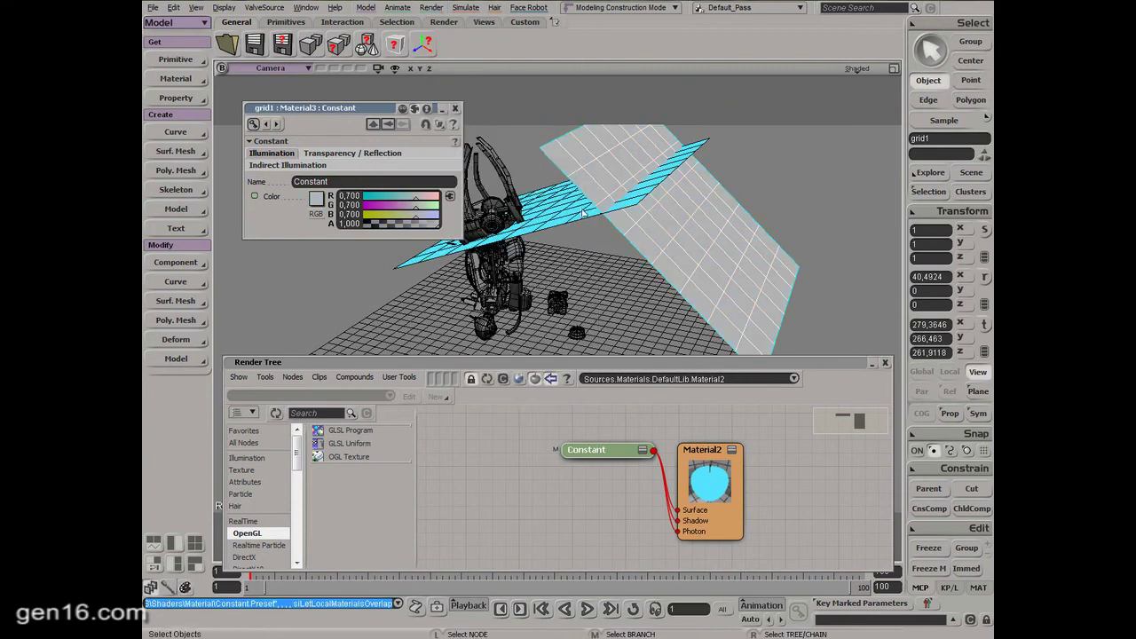
Set the moved grid's Constant color to light green with HLS 0.305, 0.690, 0.702 and close the material windows
click(317, 202)
click(336, 231)
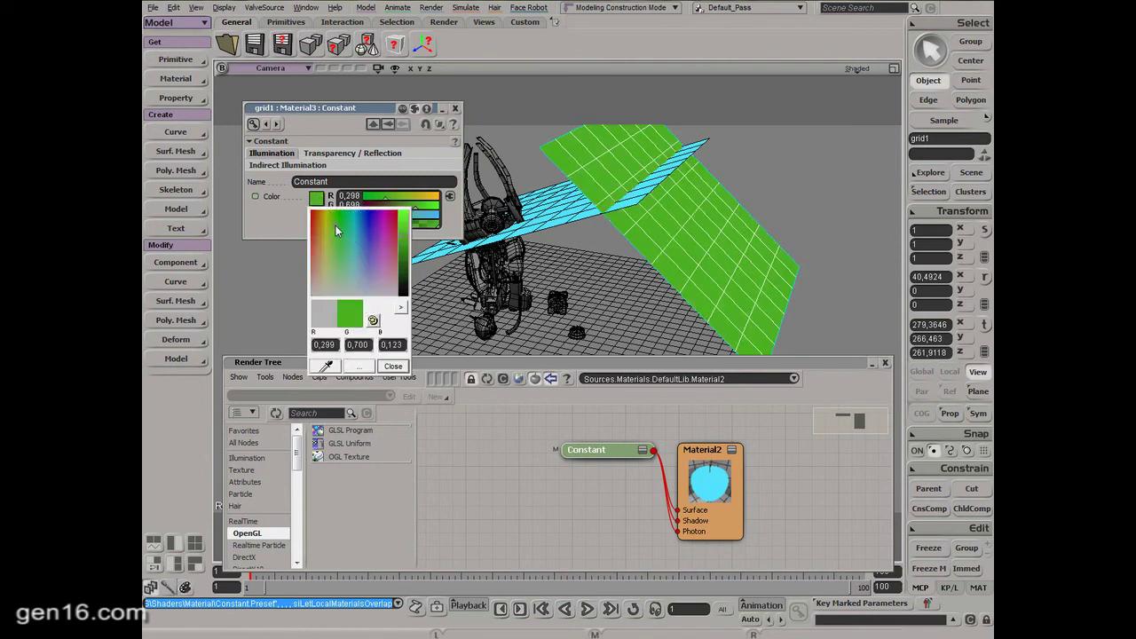
click(304, 219)
click(319, 217)
mouse_move(413, 210)
mouse_down()
mouse_move(433, 209)
mouse_move(416, 212)
mouse_up()
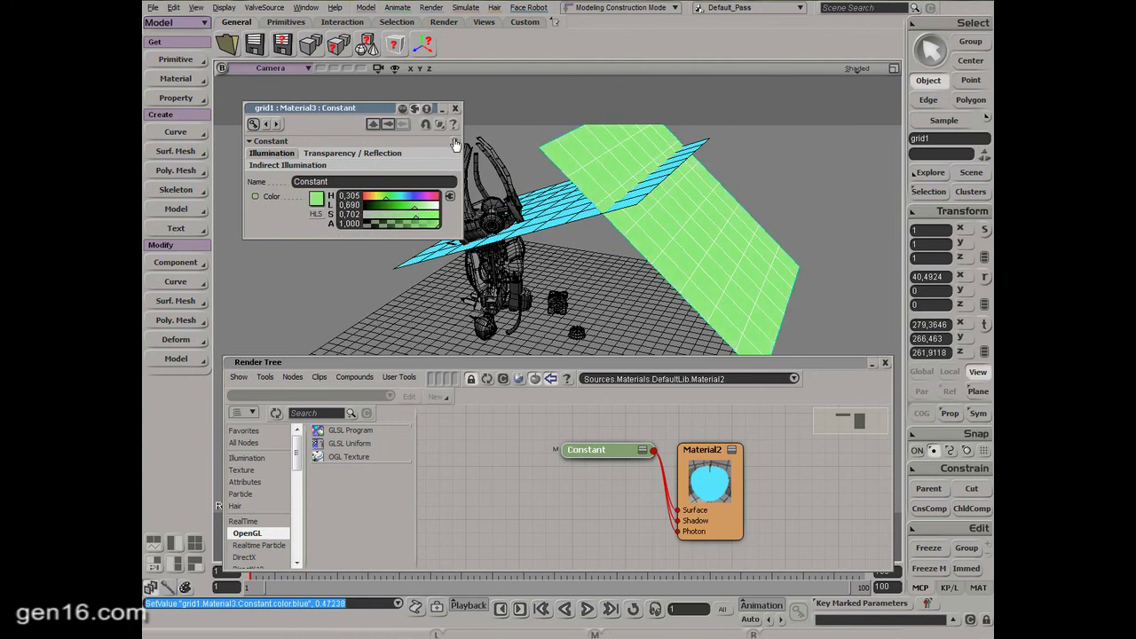
click(456, 107)
click(885, 362)
Render a close-up region over the robot, cube and cake to check the mixed blue and green lighting
scroll(602, 344, up, 6)
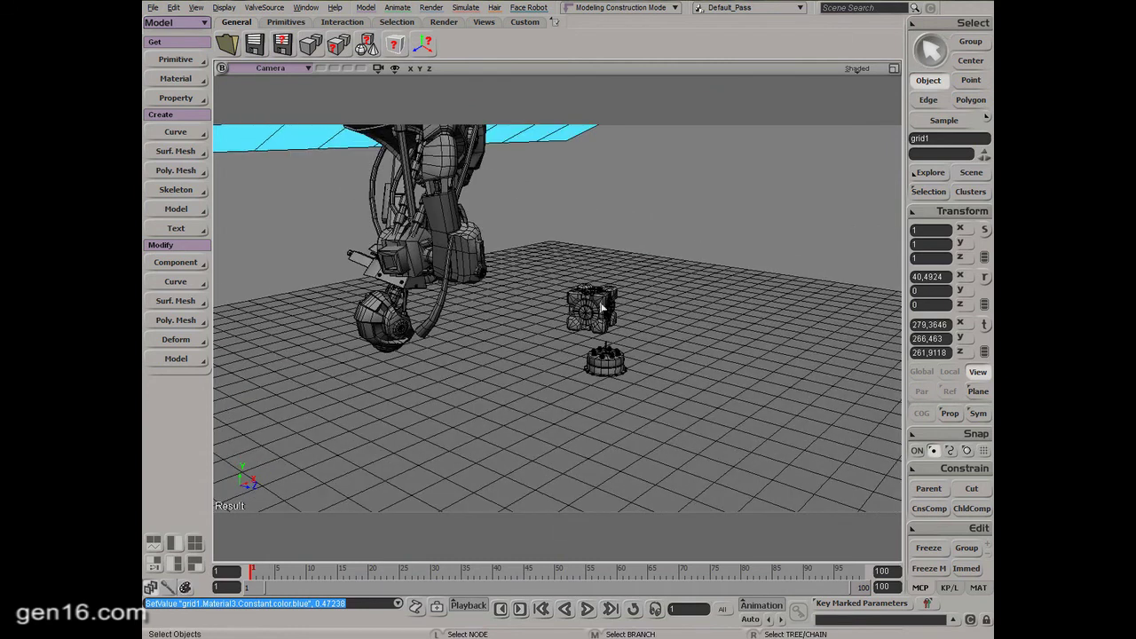
key(q)
drag(309, 175, 765, 457)
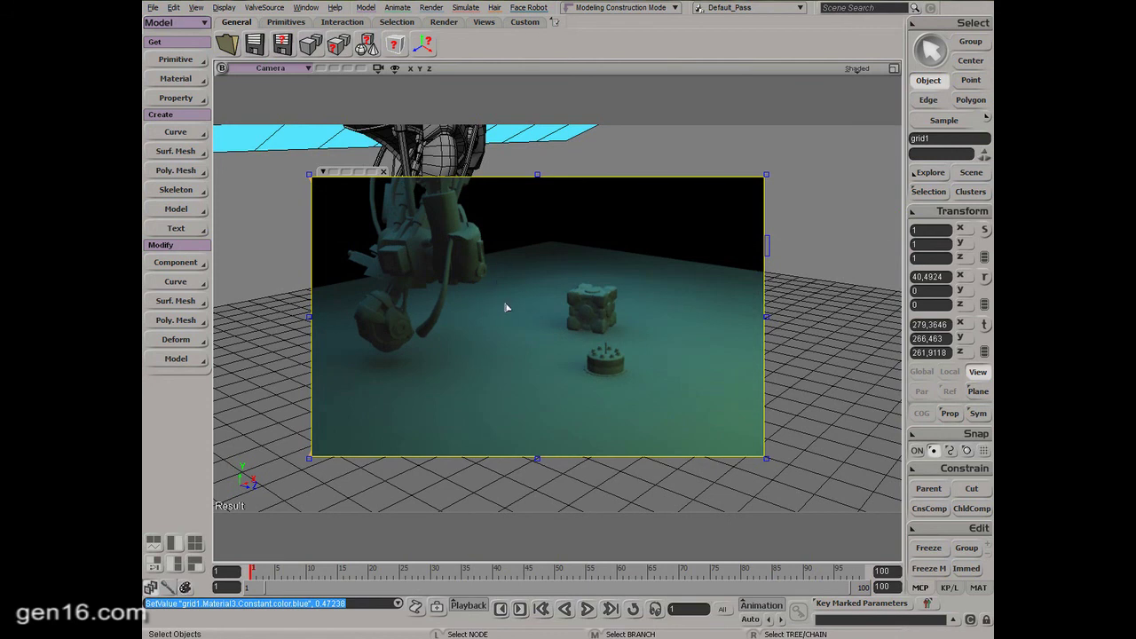
click(384, 174)
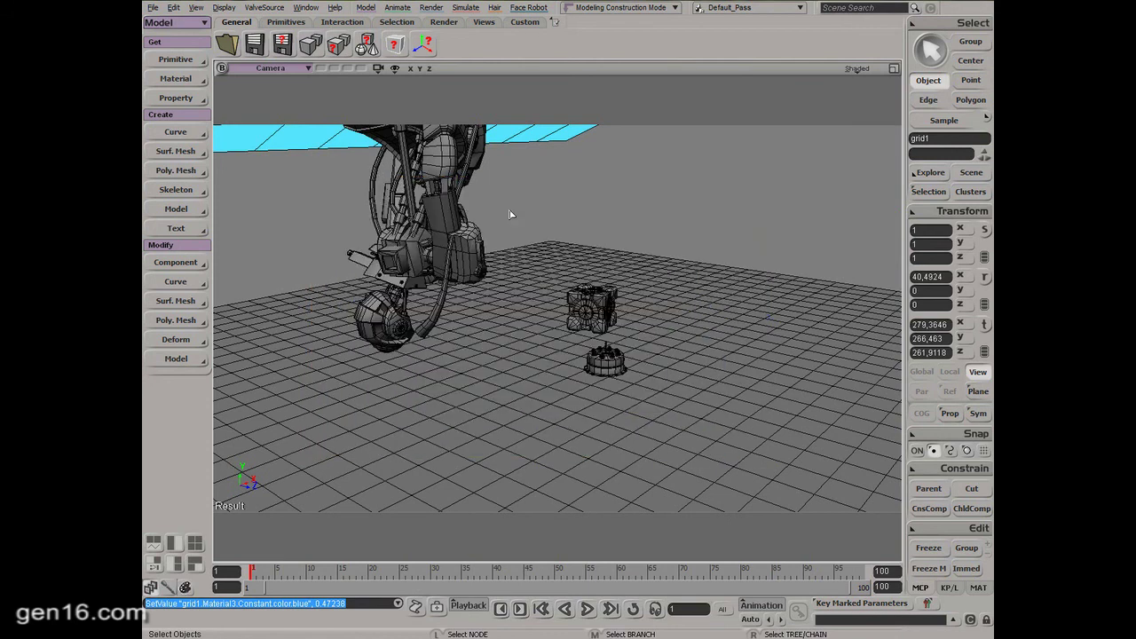
Render a large region from a low close-up angle covering the robot, blue grid, cake and cube
scroll(554, 218, down, 3)
key(s)
right_drag(556, 208, 570, 238)
key(s)
right_drag(510, 173, 538, 196)
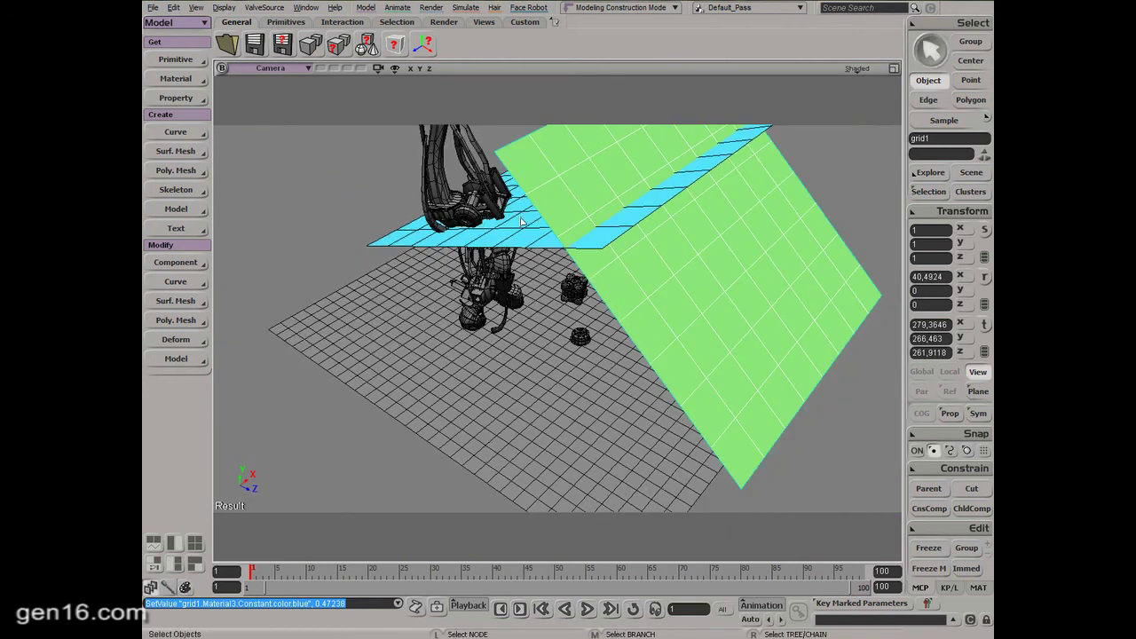
key(s)
right_drag(562, 308, 631, 286)
key(s)
key(s)
key(q)
drag(684, 391, 834, 477)
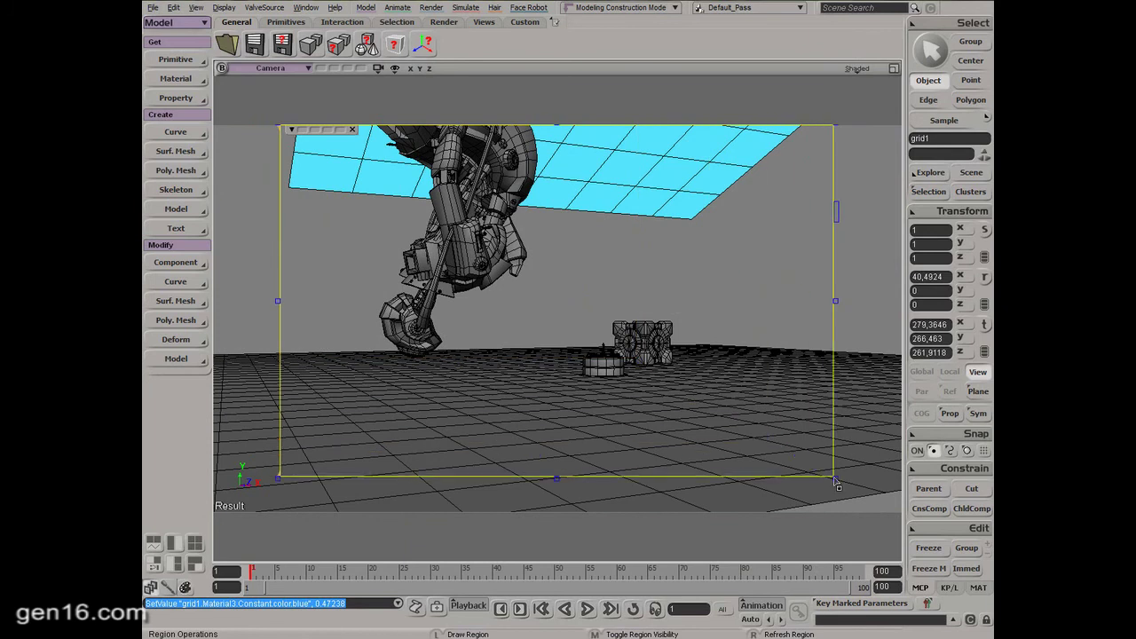